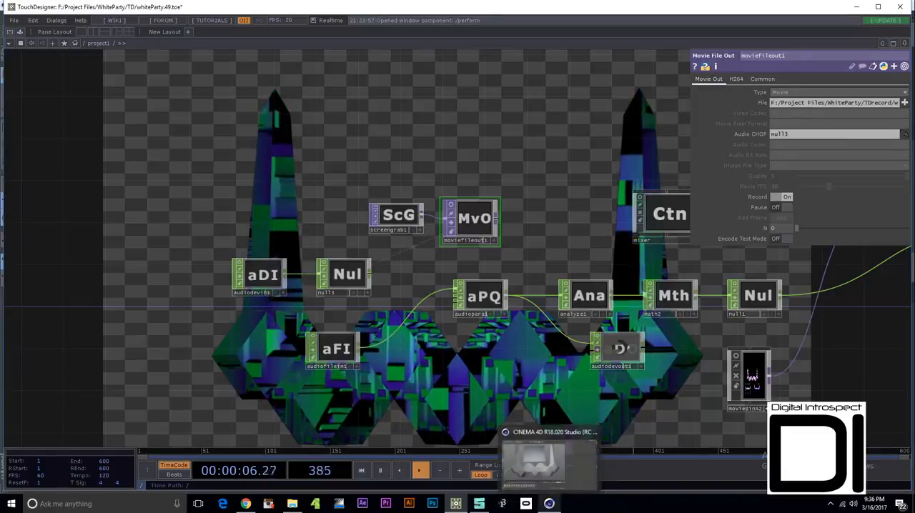
- Switch to Cinema 4D and inspect the stage model's tower and faceted base pieces from different angles
click(549, 503)
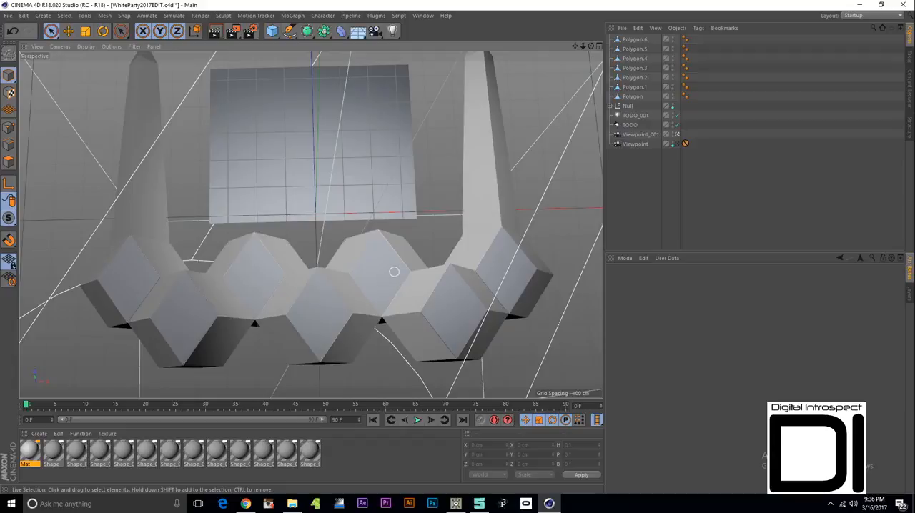
click(373, 308)
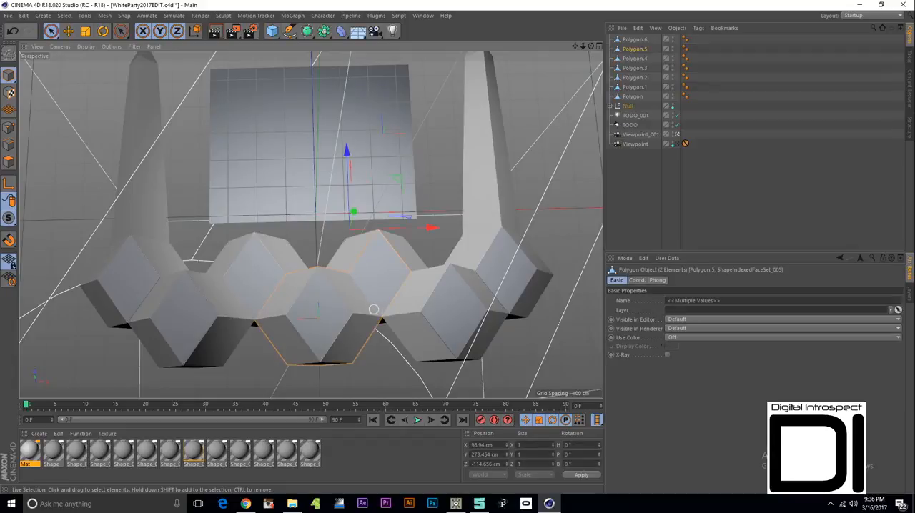
click(153, 303)
click(141, 217)
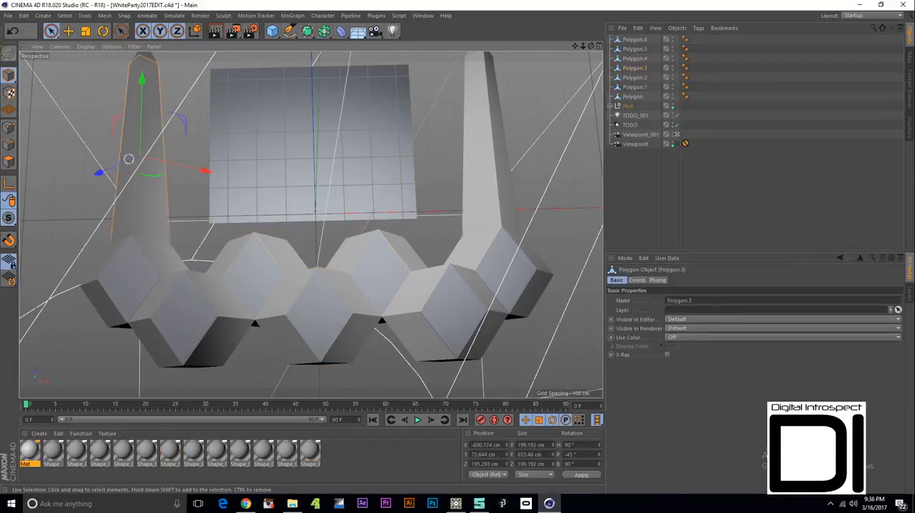
click(475, 301)
click(488, 229)
alt+drag(345, 249, 343, 163)
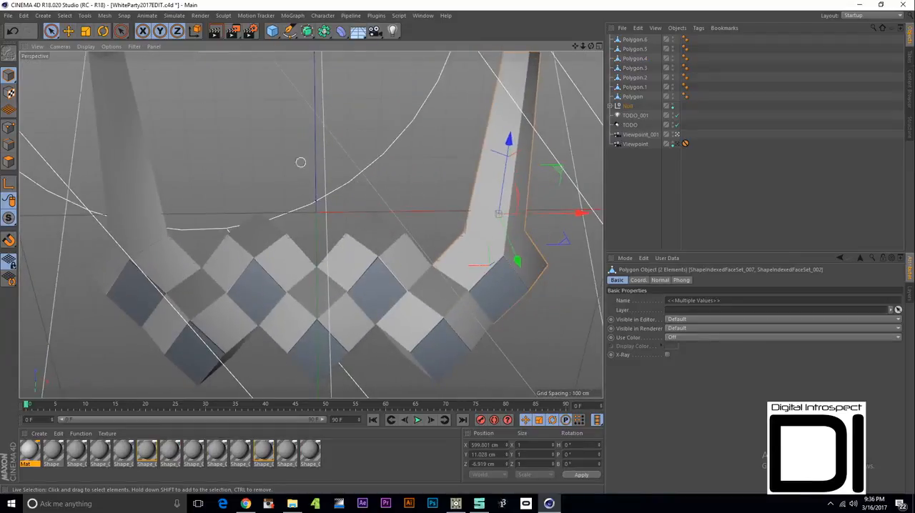
alt+drag(361, 247, 358, 237)
click(332, 172)
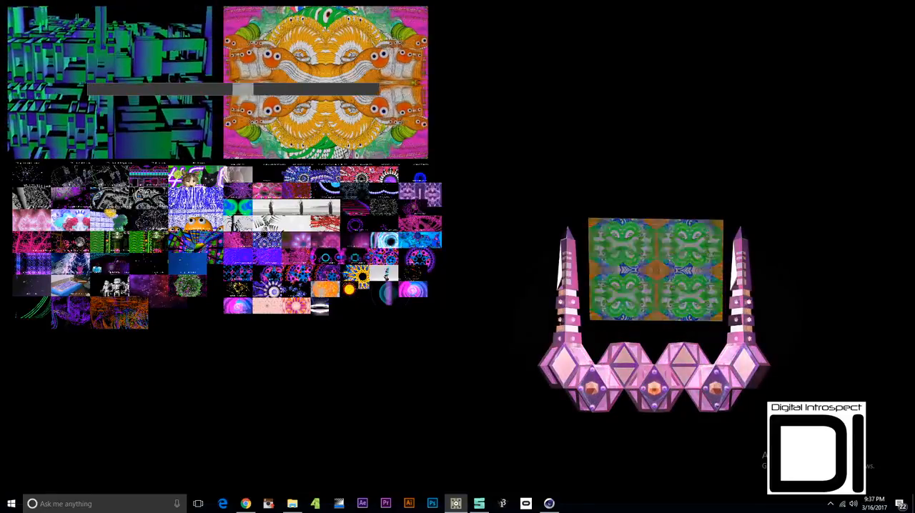
- Leave perform mode and go through the nested mixer containers into the movieBinA2 network
key(Escape)
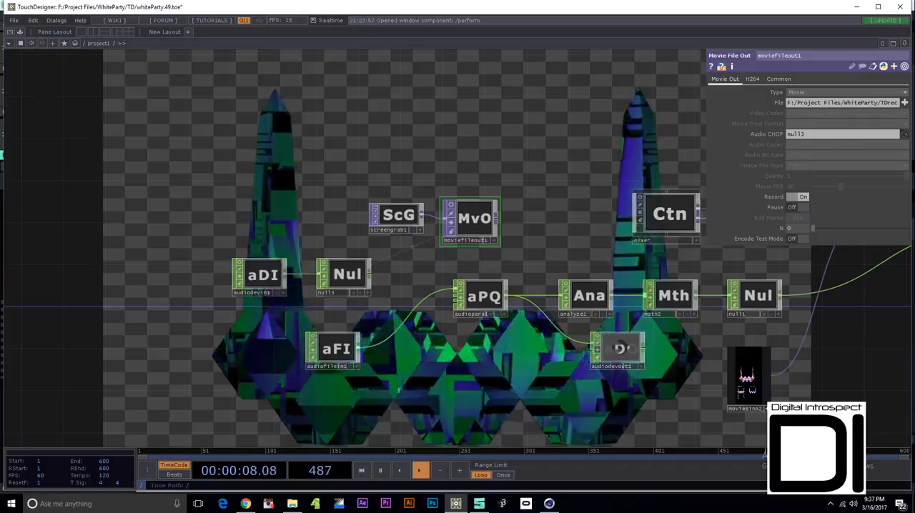
key(u)
key(i)
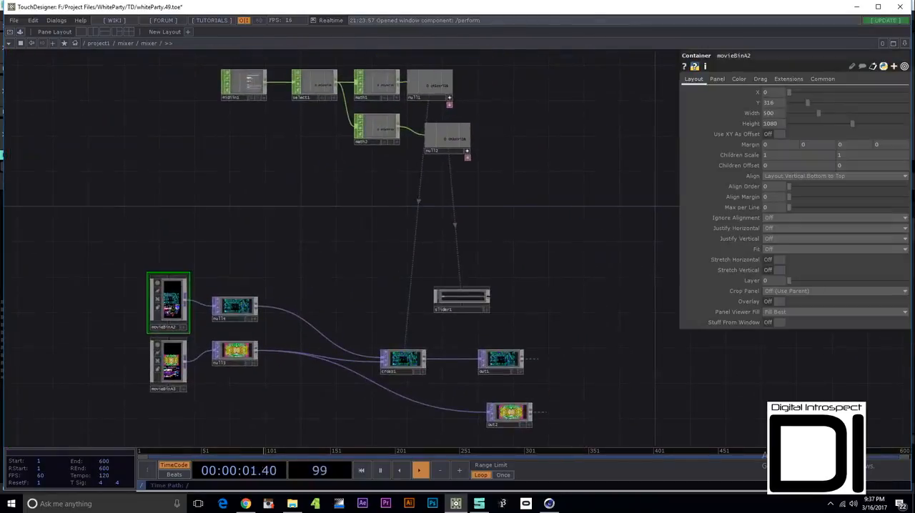
drag(300, 215, 305, 322)
key(i)
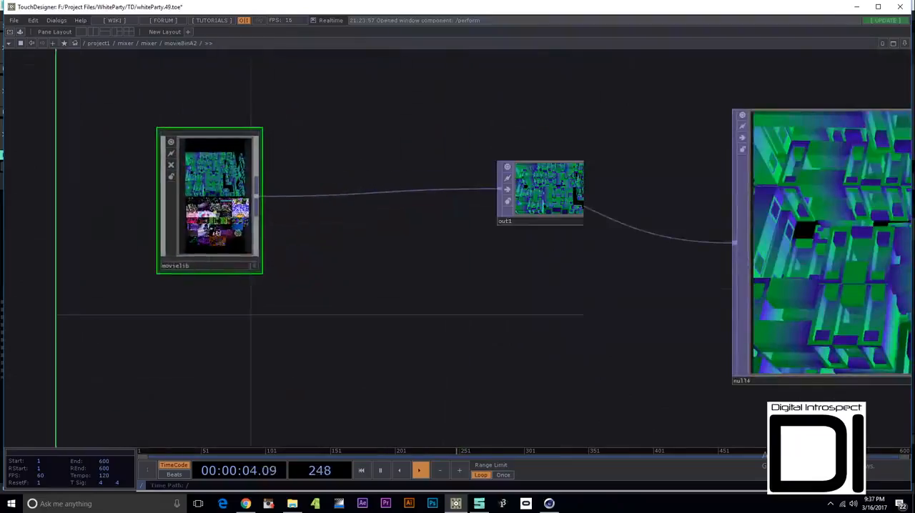
- Enter movielib and its select1 component, and examine the movie thumbnails of the stacked containers
key(i)
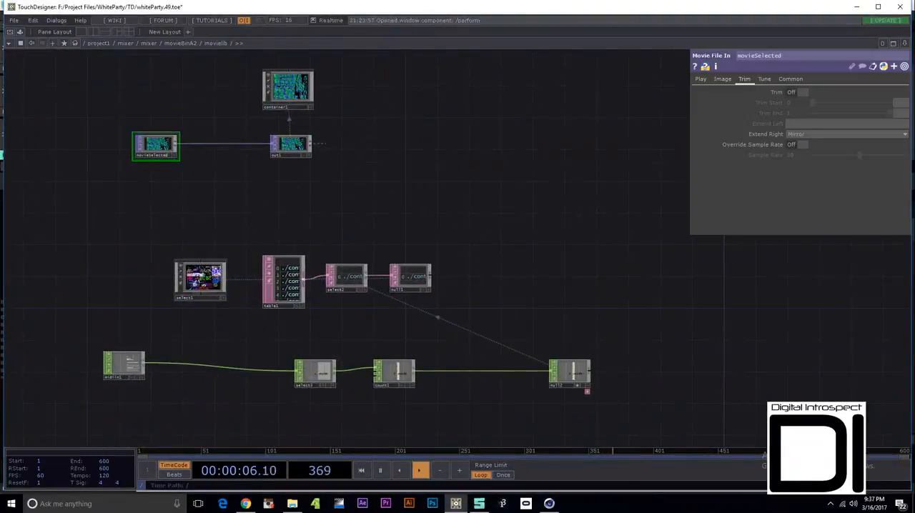
key(i)
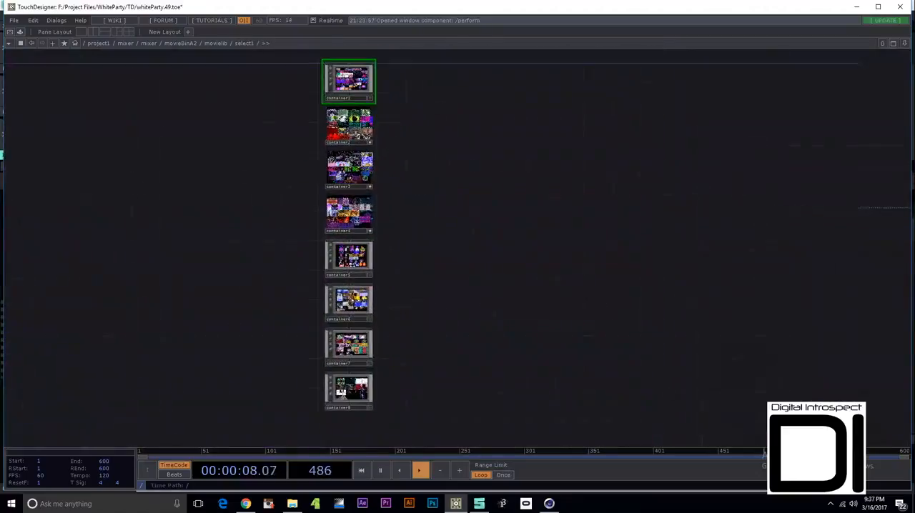
scroll(341, 86, up, 8)
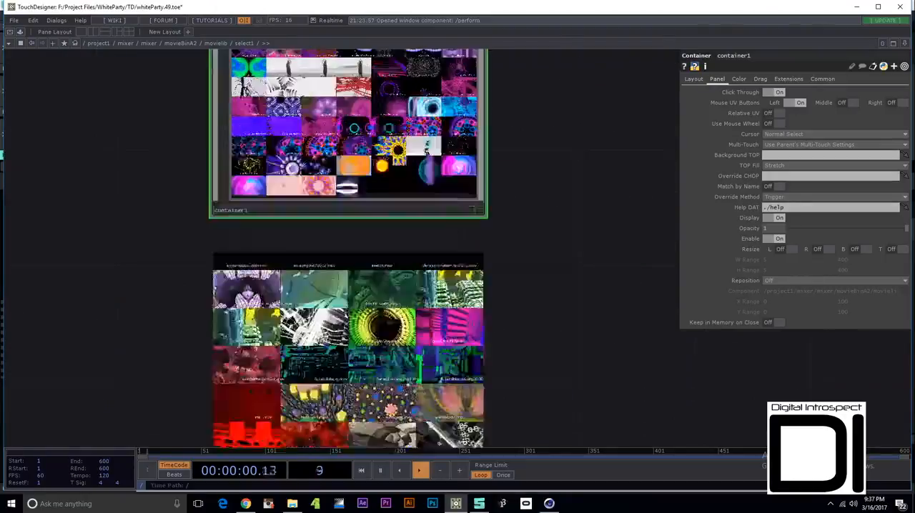
- Go back up to the inner mixer network and examine how both movie bins feed the cross1 operator
key(u)
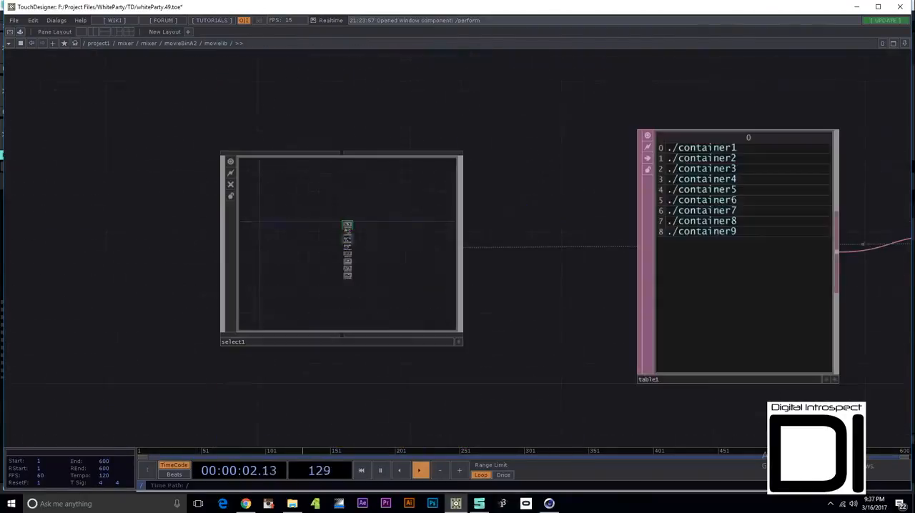
key(u)
key(u)
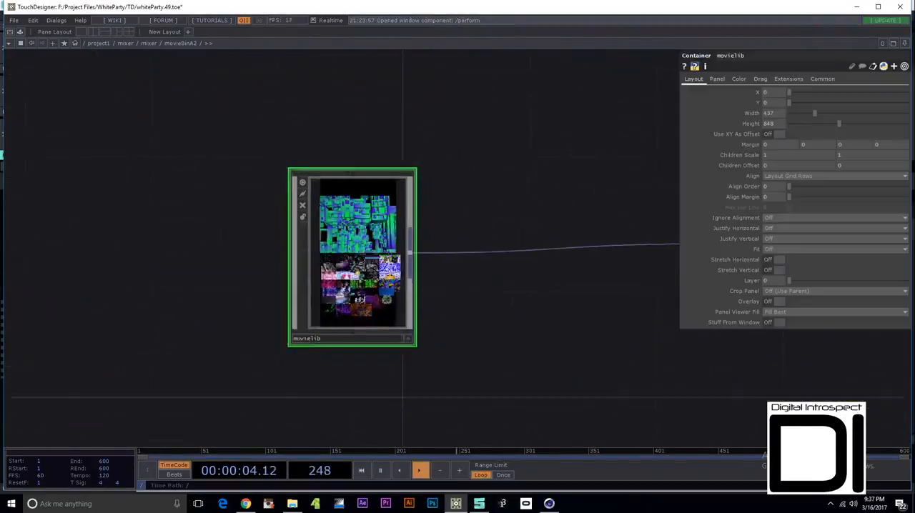
scroll(422, 328, down, 5)
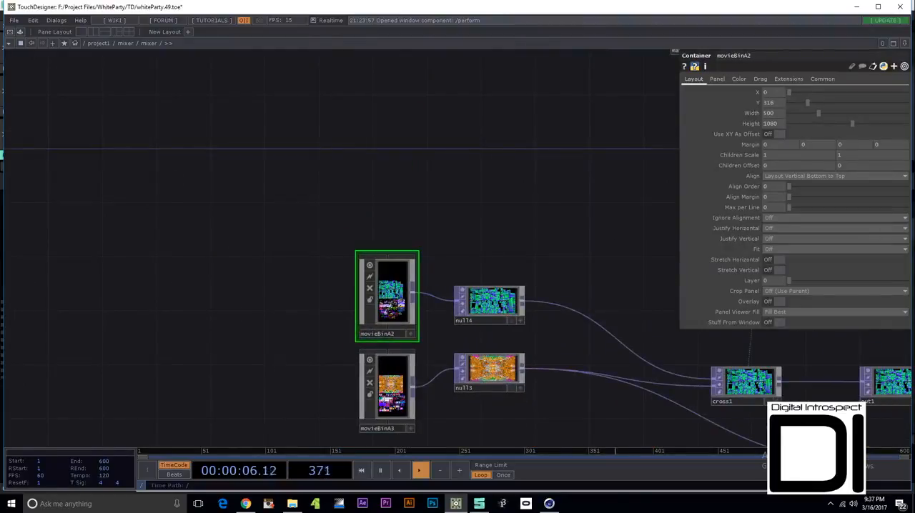
drag(422, 329, 98, 231)
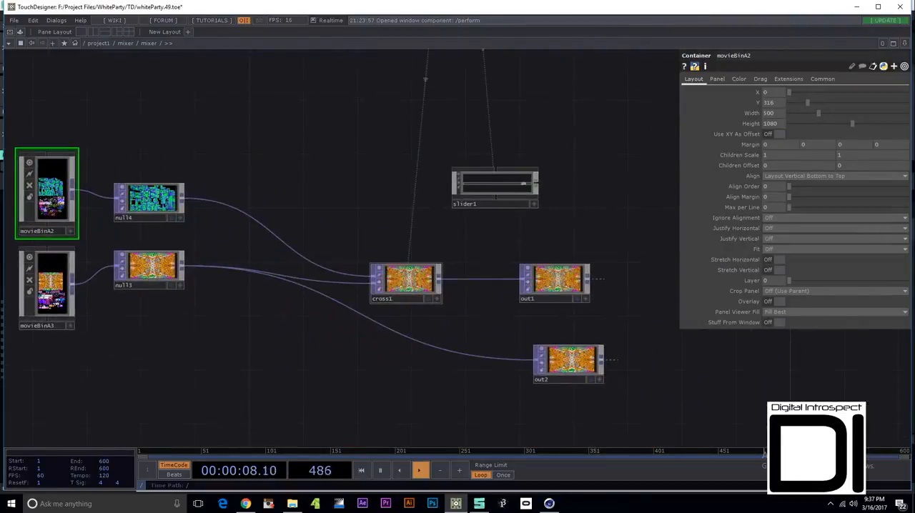
scroll(448, 294, up, 3)
scroll(407, 293, up, 1)
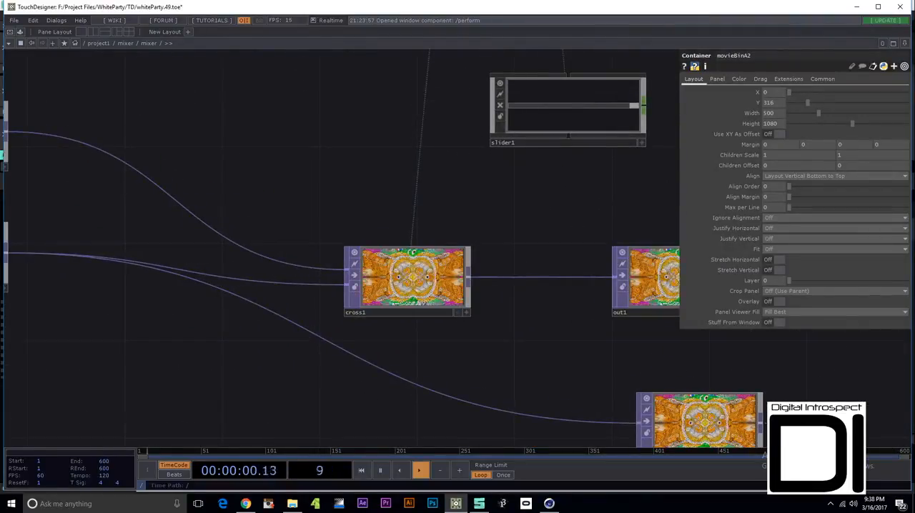
- Inspect the midiin1 operator's source settings and its incoming MIDI control channels
drag(422, 211, 485, 425)
drag(458, 172, 344, 391)
mouse_move(357, 207)
mouse_down()
mouse_move(419, 342)
mouse_move(478, 428)
mouse_up()
drag(143, 300, 421, 304)
scroll(308, 179, up, 3)
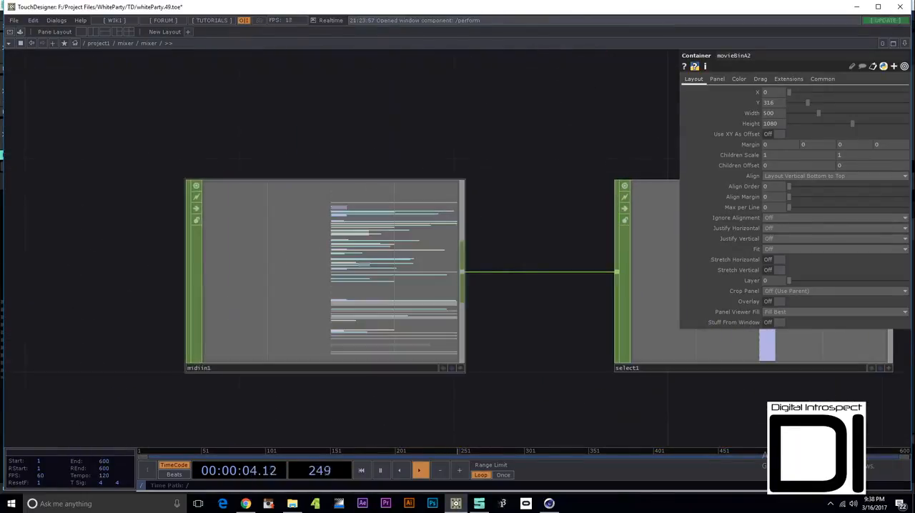
click(307, 187)
scroll(302, 243, up, 2)
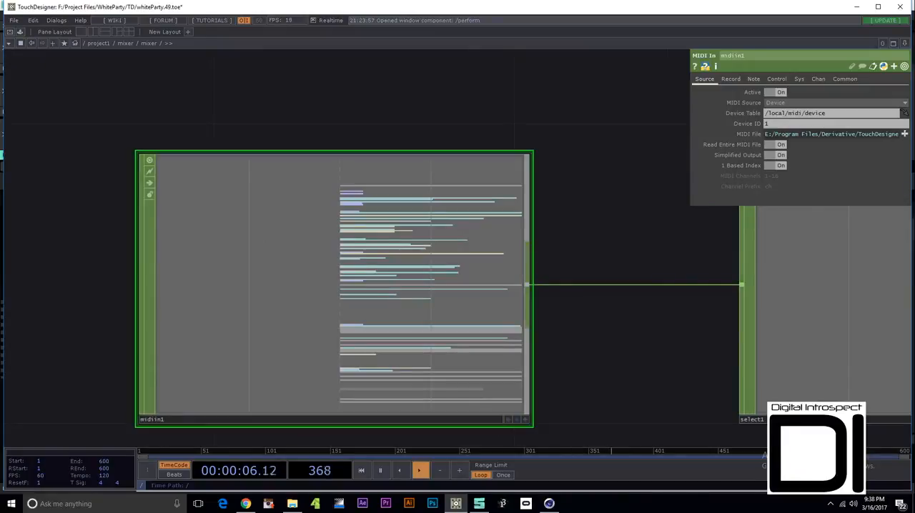
scroll(345, 286, up, 3)
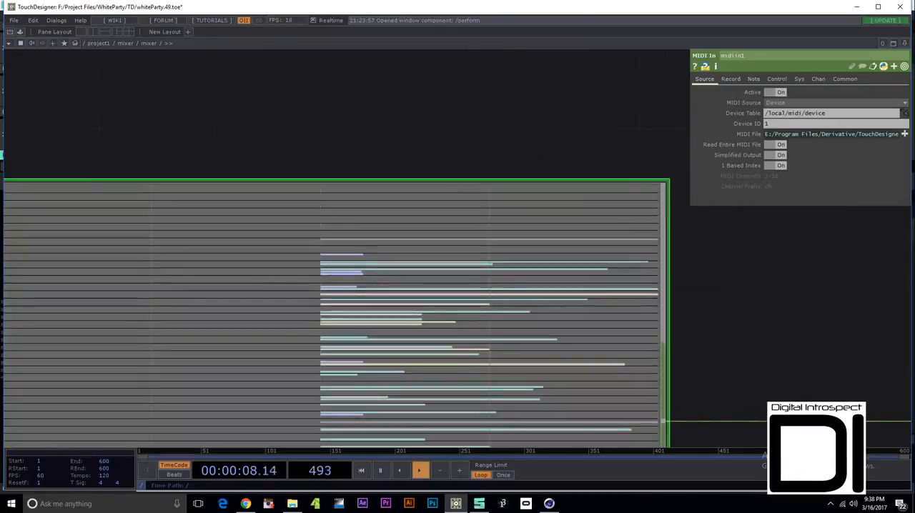
scroll(345, 286, up, 2)
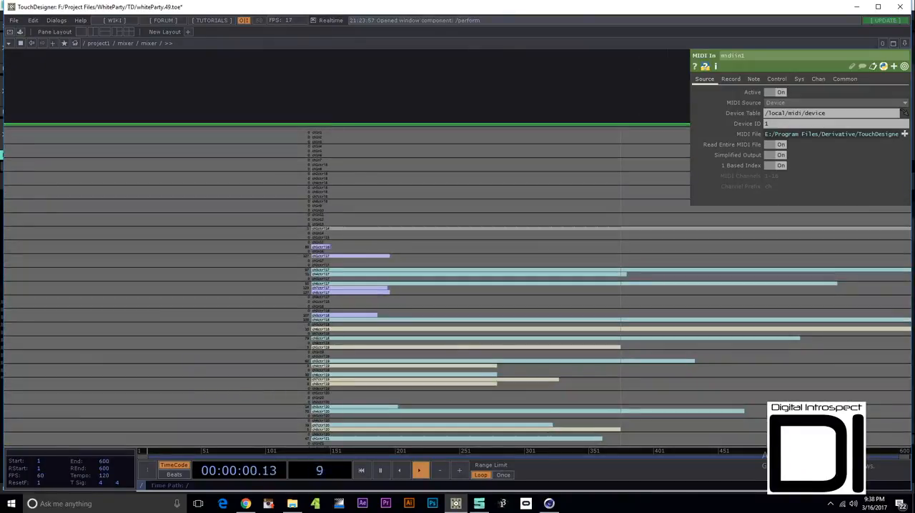
scroll(345, 286, down, 5)
scroll(316, 264, down, 4)
scroll(357, 268, up, 3)
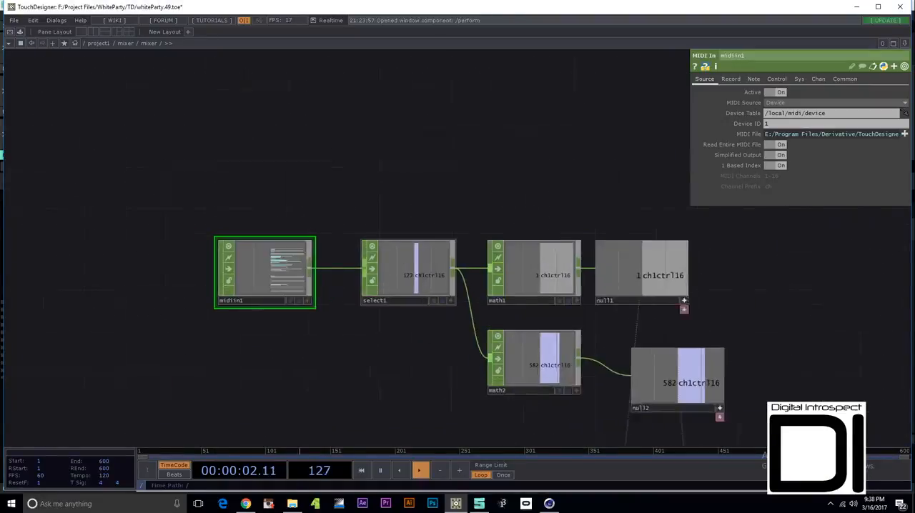
- Inspect the select1 operator and the range settings of math1 in the MIDI chain
click(412, 268)
click(547, 270)
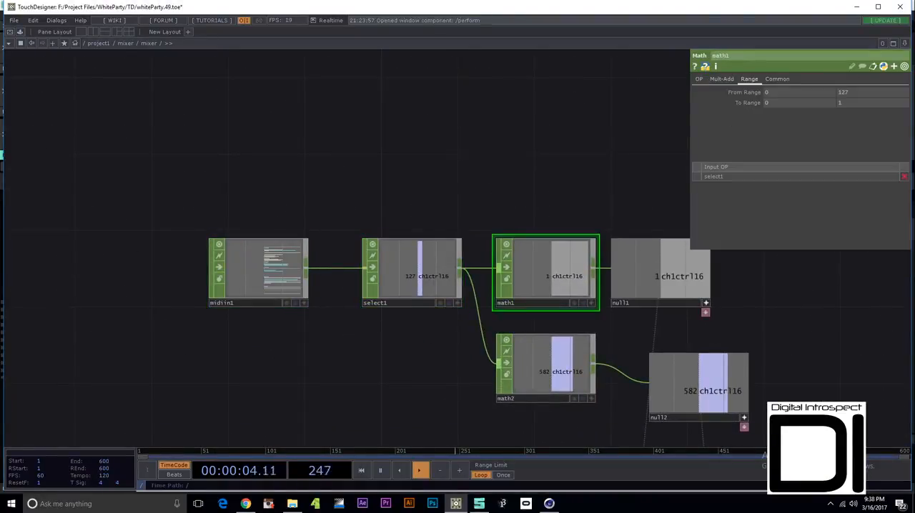
drag(550, 321, 421, 305)
scroll(431, 268, up, 3)
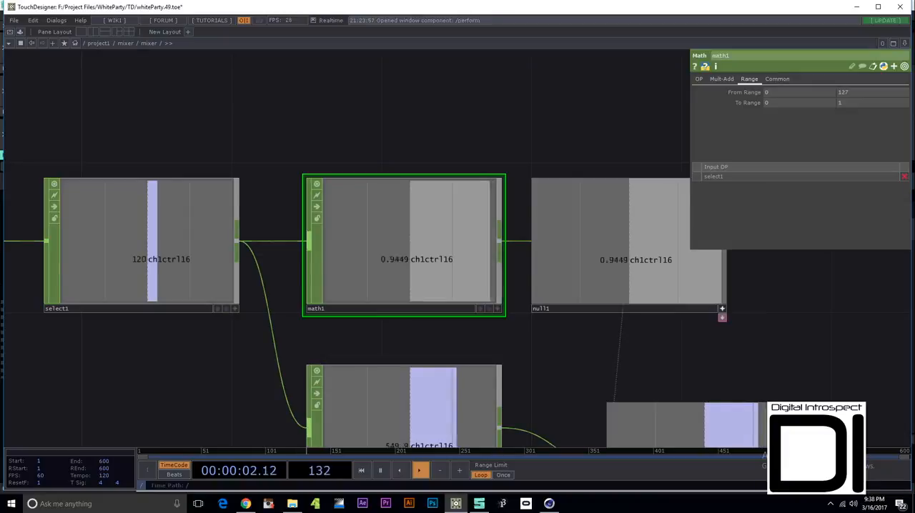
- Trace the MIDI chain back to the crossfade section and examine the output of cross1
key(h)
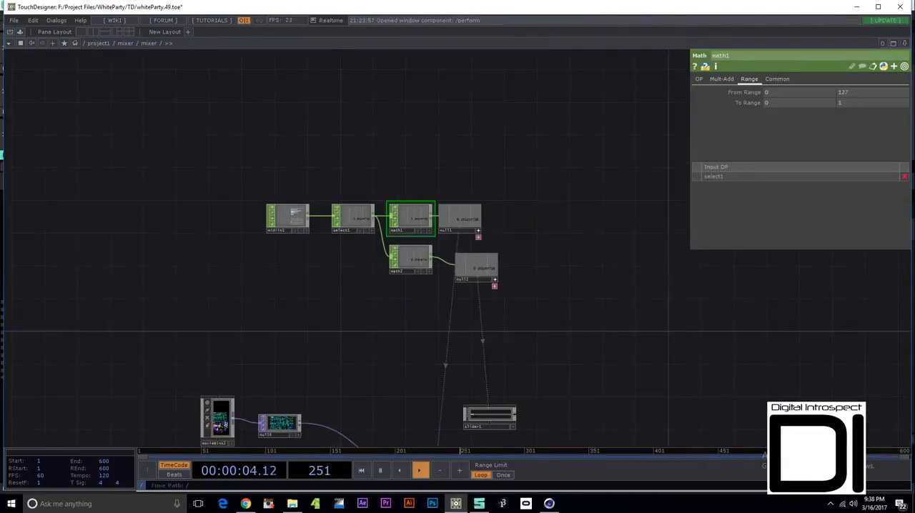
drag(420, 438, 380, 248)
scroll(380, 286, up, 6)
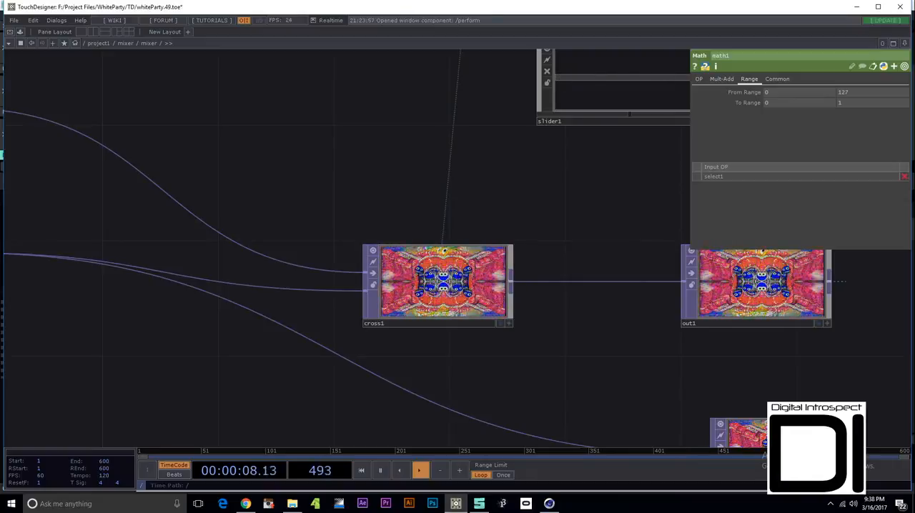
- Return to the top-level project1 network and go into the masks container
scroll(511, 324, down, 10)
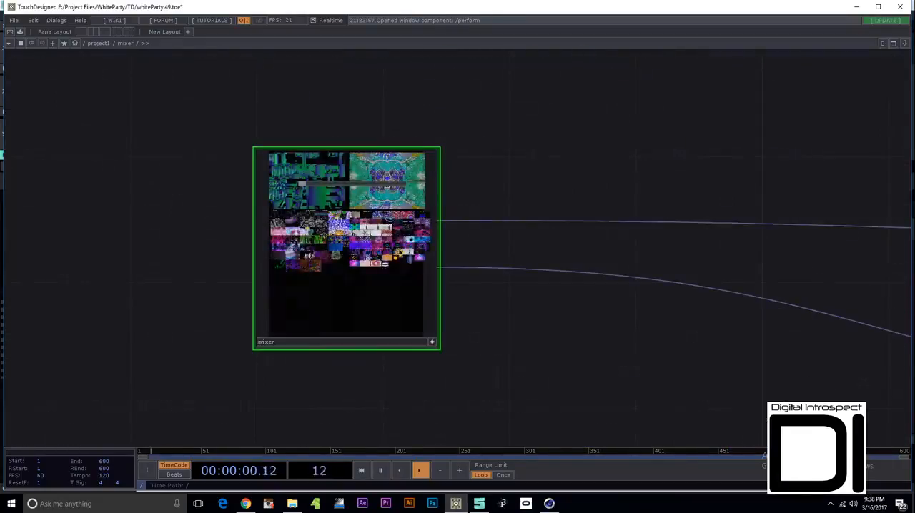
scroll(480, 356, down, 4)
scroll(348, 236, down, 8)
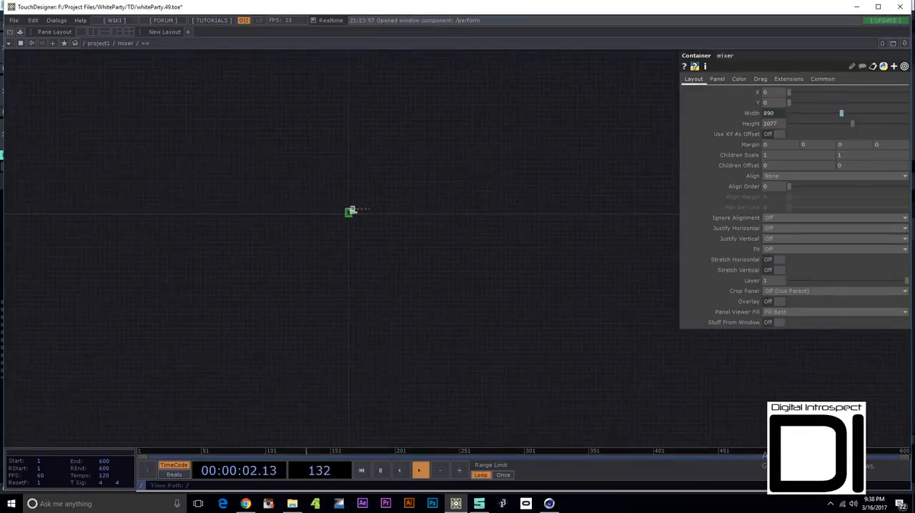
scroll(445, 270, down, 5)
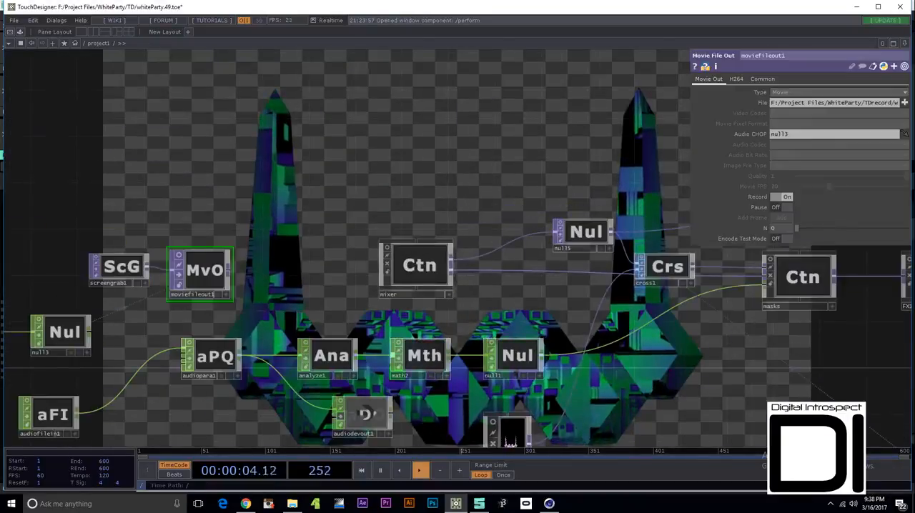
drag(500, 300, 260, 341)
scroll(560, 317, up, 5)
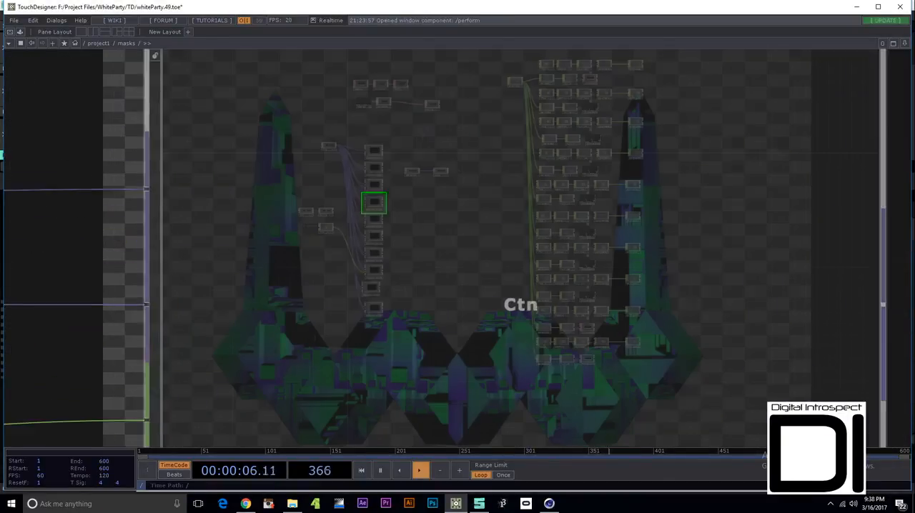
- Examine the column of maskSelect containers, going through the first few down to maskSelect3
scroll(197, 171, up, 4)
click(257, 183)
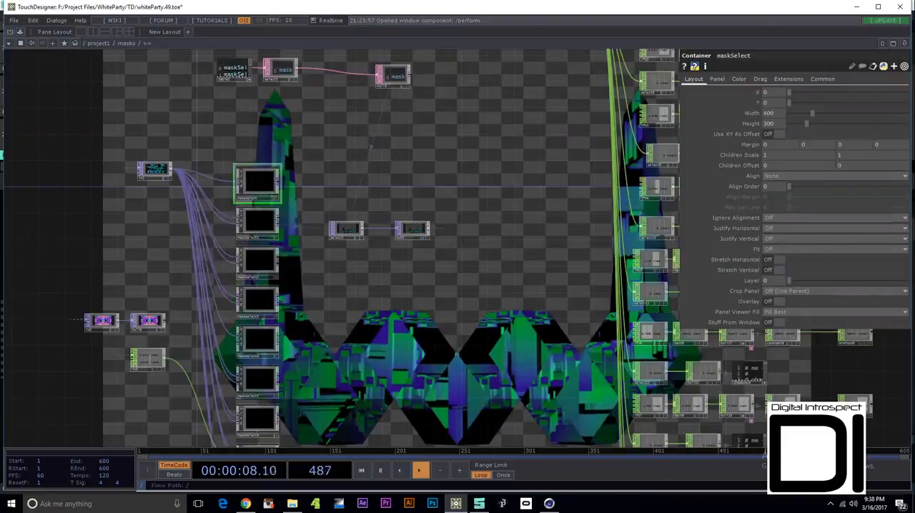
click(257, 221)
click(258, 262)
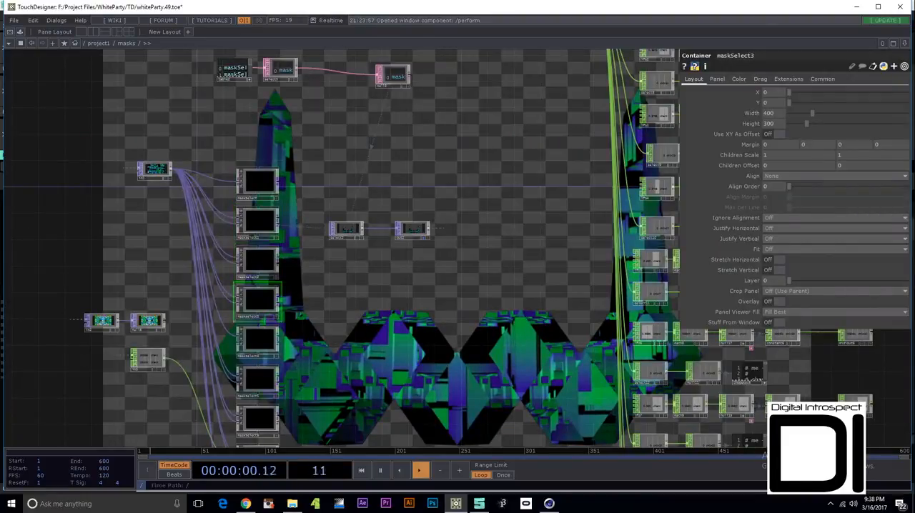
drag(322, 300, 354, 246)
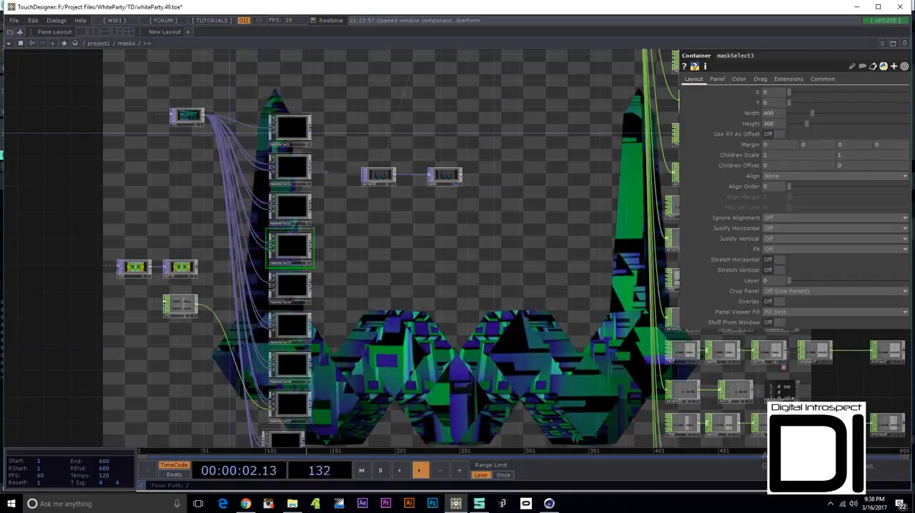
drag(514, 250, 472, 277)
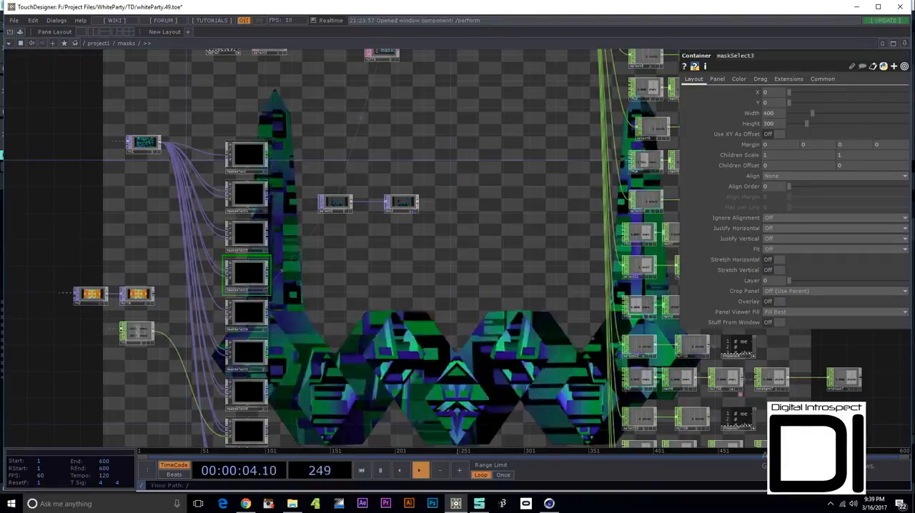
- Enter the maskSelect4 network and examine its in2 input and the diamond mask in moviefilein3
scroll(247, 272, up, 10)
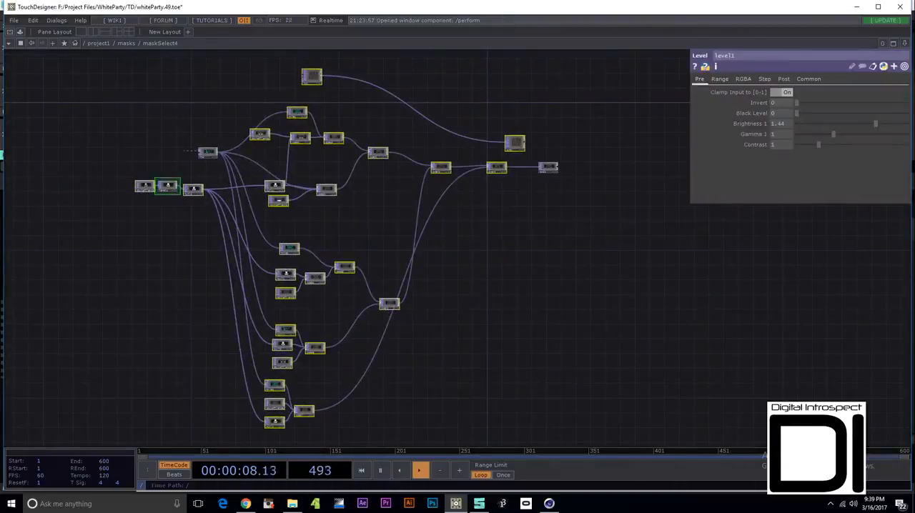
scroll(159, 143, up, 7)
drag(303, 140, 215, 194)
scroll(214, 194, up, 8)
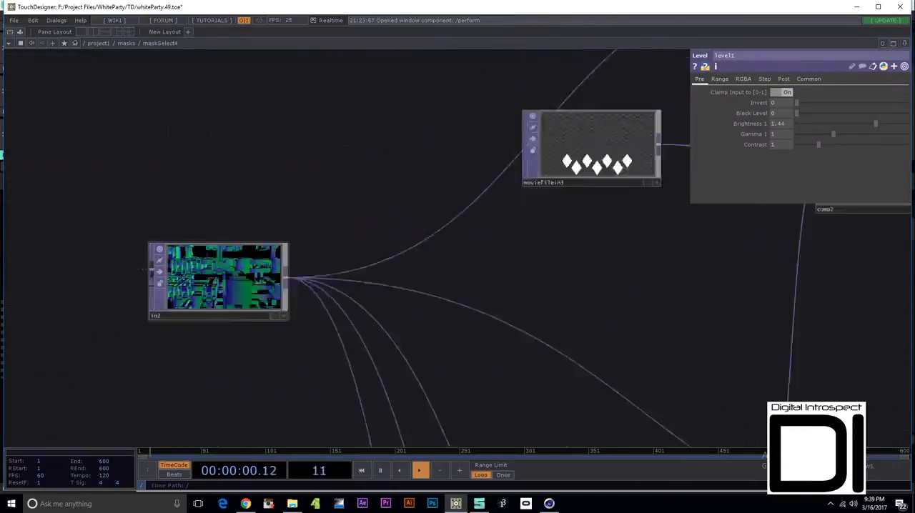
- Select the in2 input and then moviefilein3 in maskSelect4, and examine the diamond mask with the networks around it
click(236, 263)
scroll(236, 263, down, 4)
drag(433, 150, 301, 192)
scroll(301, 192, down, 4)
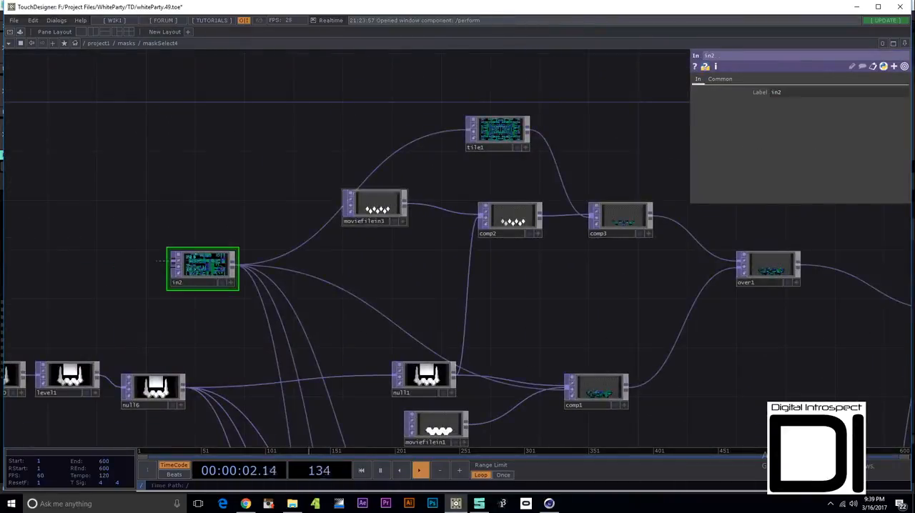
scroll(393, 224, up, 8)
click(389, 203)
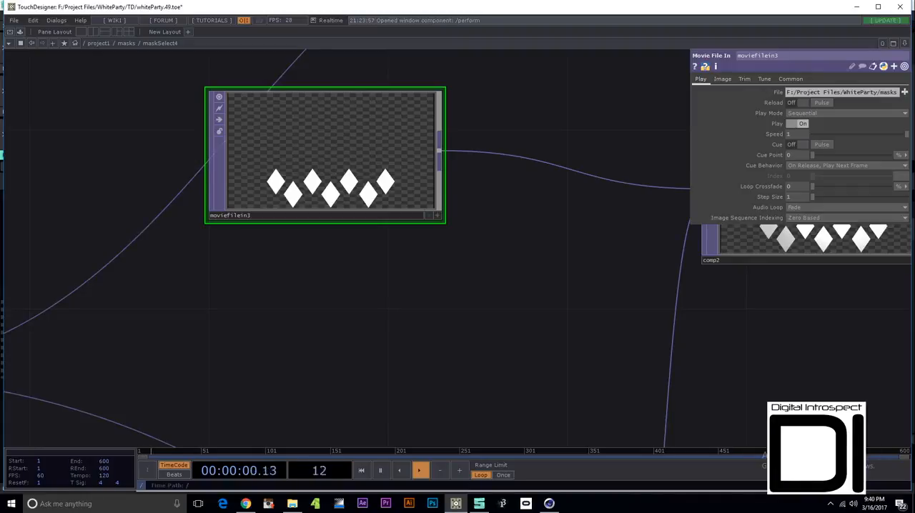
drag(592, 292, 518, 210)
scroll(517, 209, down, 5)
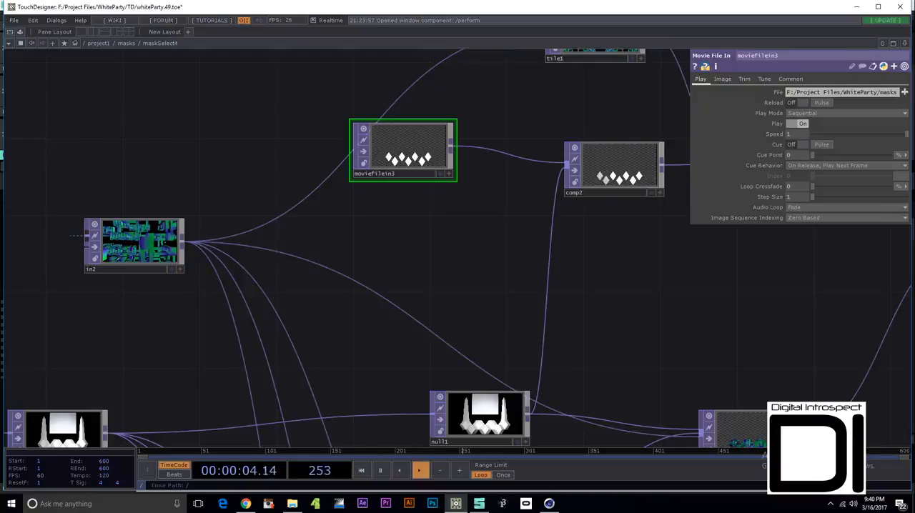
- Follow moviefilein3 to comp2 and examine how the diamond mask is multiplied with null1
drag(501, 250, 292, 348)
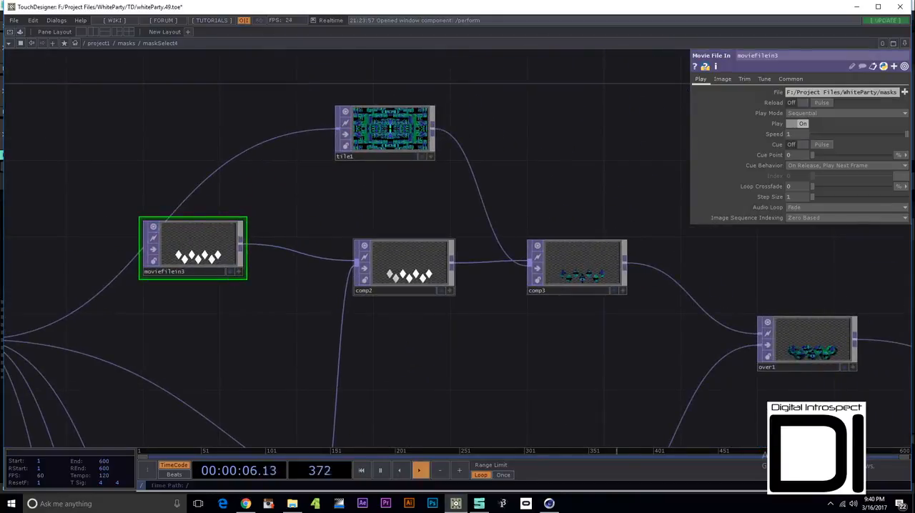
click(415, 277)
scroll(415, 277, up, 7)
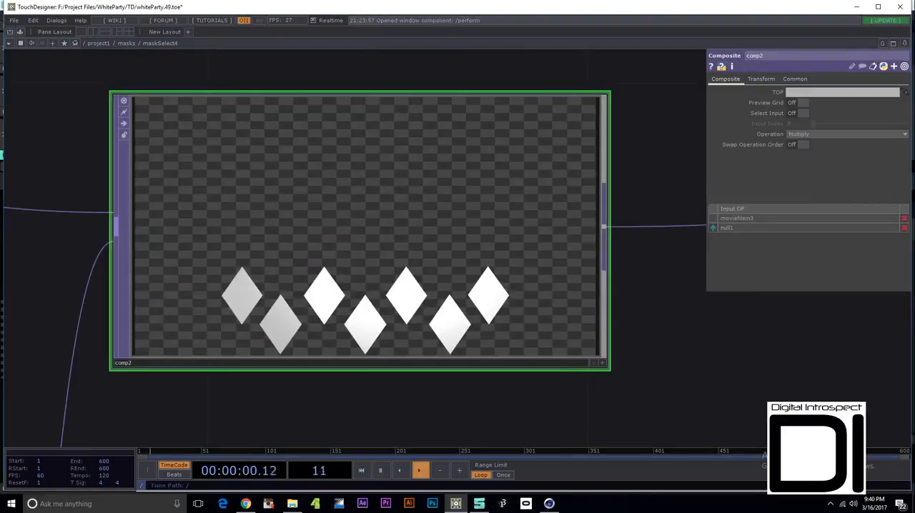
scroll(365, 329, down, 4)
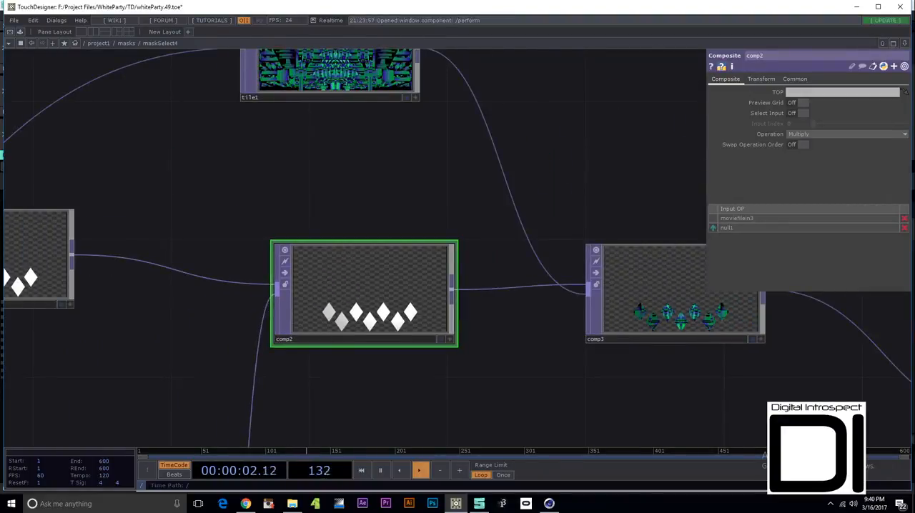
- Trace the in2 source to tile1 and examine its mirrored image and Tile parameters
drag(321, 157, 817, 133)
click(47, 401)
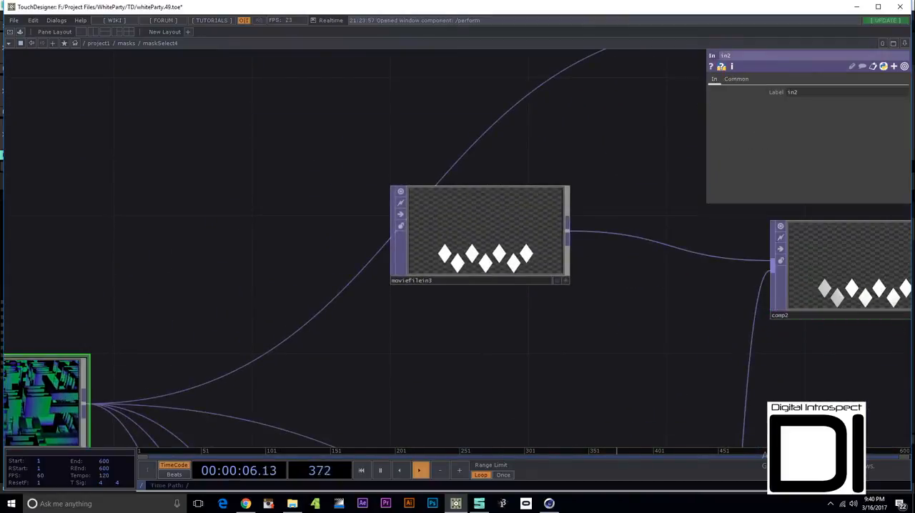
drag(501, 121, 210, 362)
scroll(535, 275, up, 4)
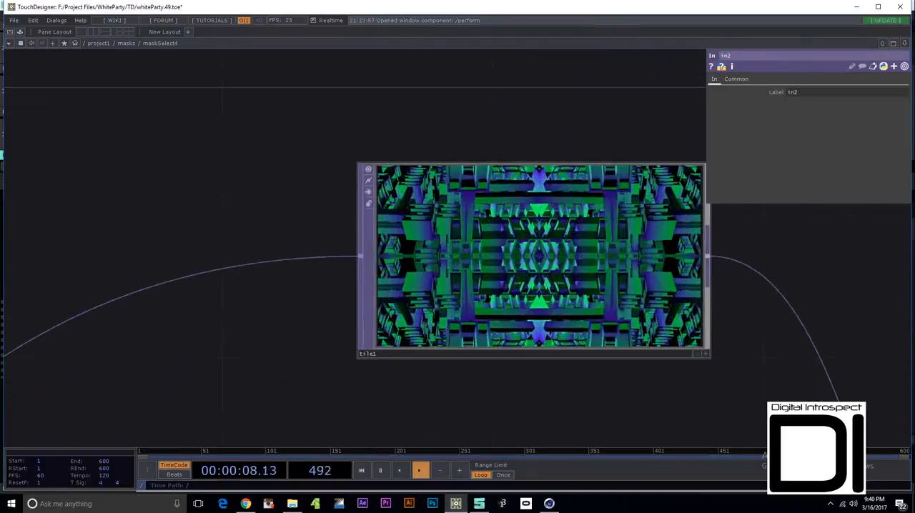
click(535, 276)
drag(543, 400, 427, 398)
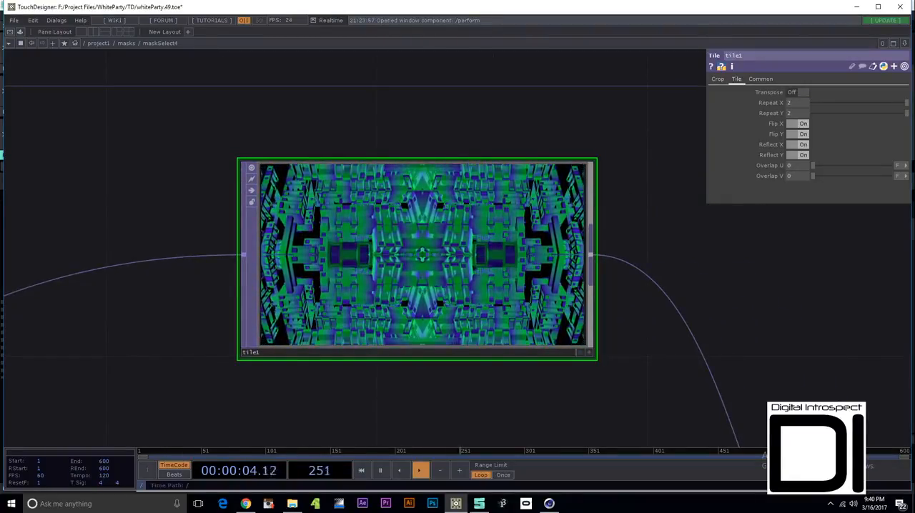
scroll(539, 403, down, 5)
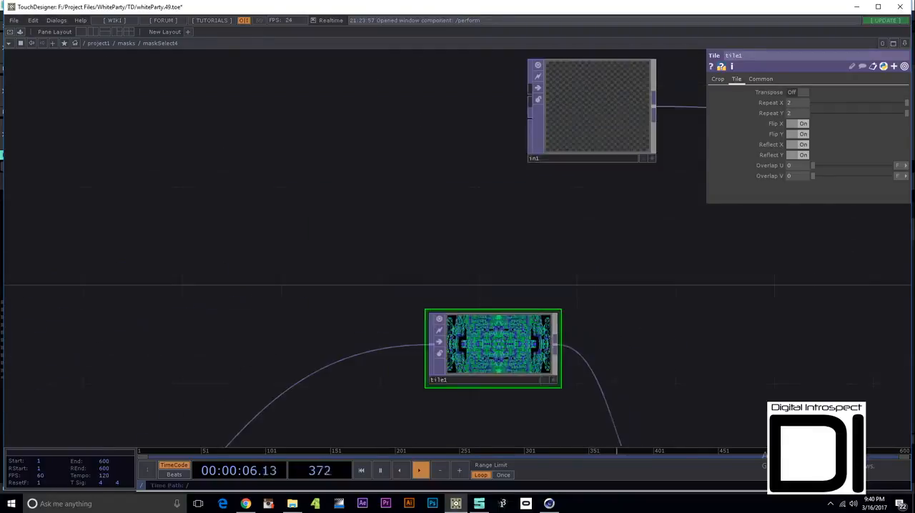
- Examine the tiled diamonds in comp3, and trace them back to tile1 and the surrounding branch
drag(539, 403, 363, 170)
scroll(574, 294, up, 5)
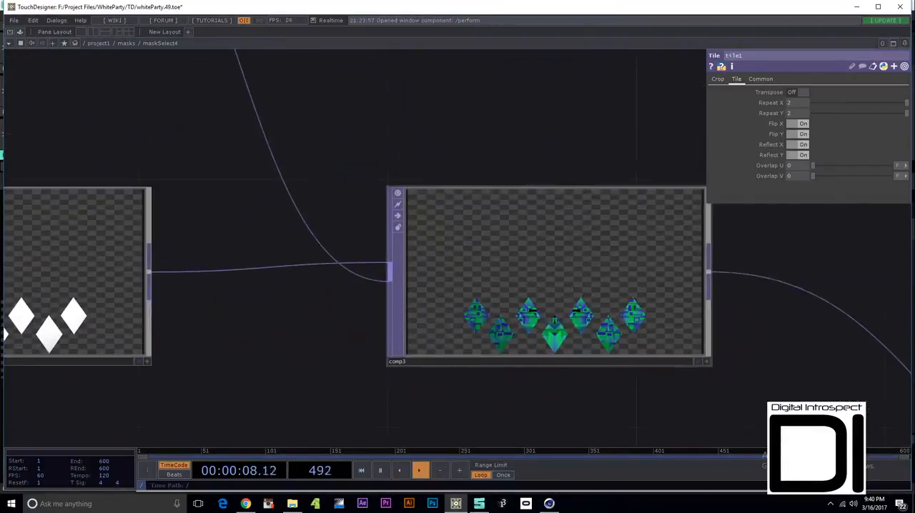
click(574, 295)
drag(172, 78, 637, 440)
click(429, 228)
scroll(526, 373, down, 5)
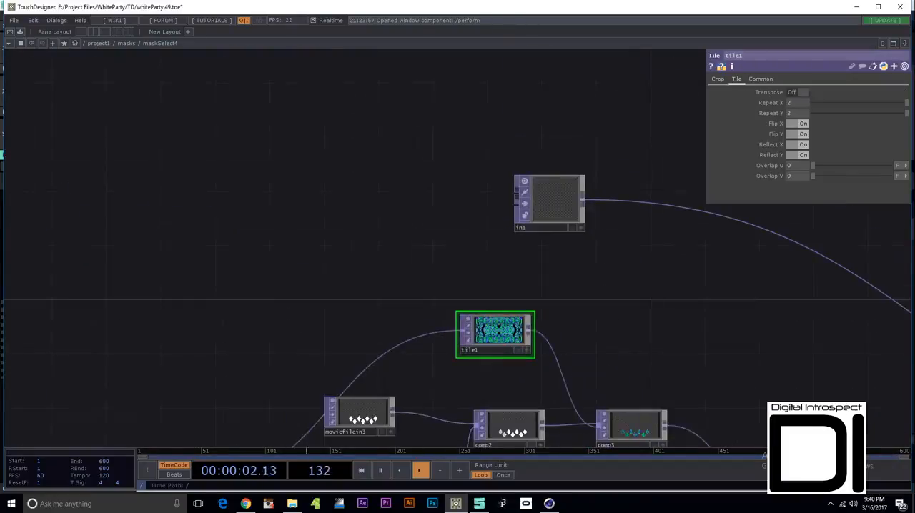
drag(527, 373, 570, 82)
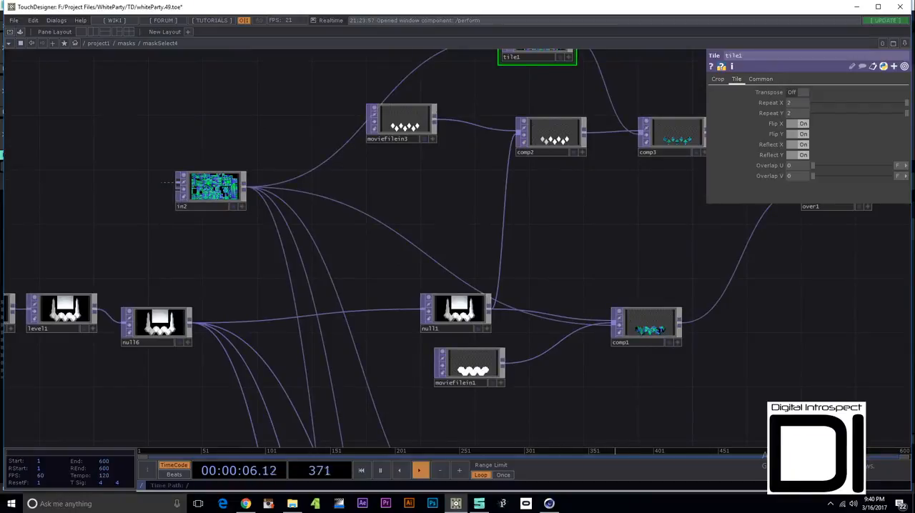
- Examine the in2 source image up close, and the masked hexagon composite in comp1
scroll(201, 180, up, 10)
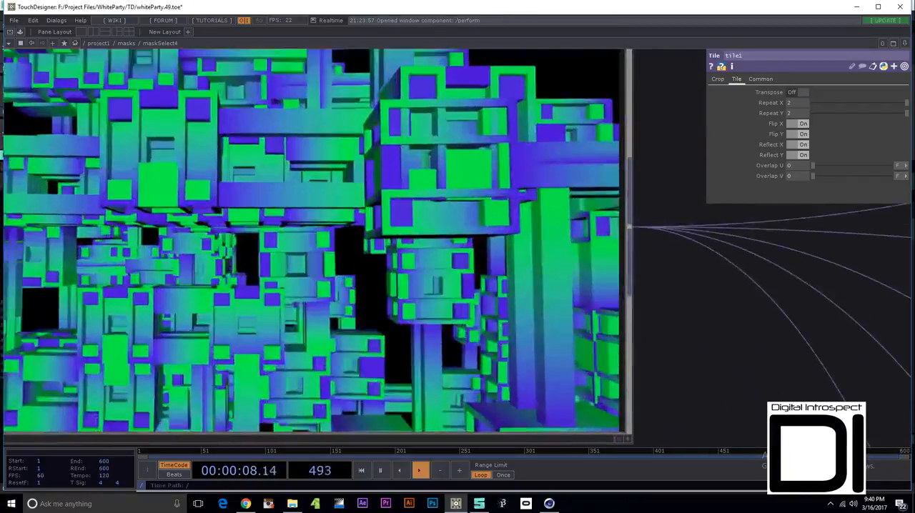
scroll(206, 192, down, 15)
scroll(271, 285, up, 10)
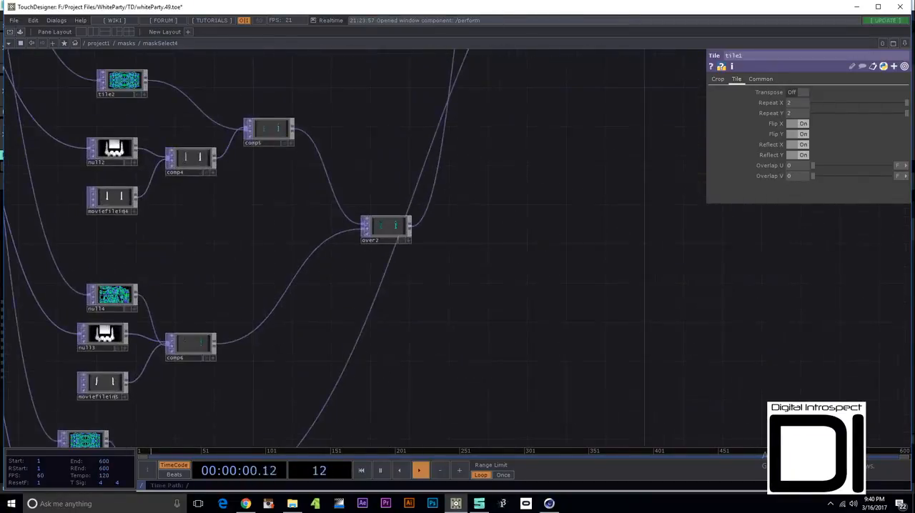
drag(351, 97, 401, 230)
scroll(397, 218, up, 10)
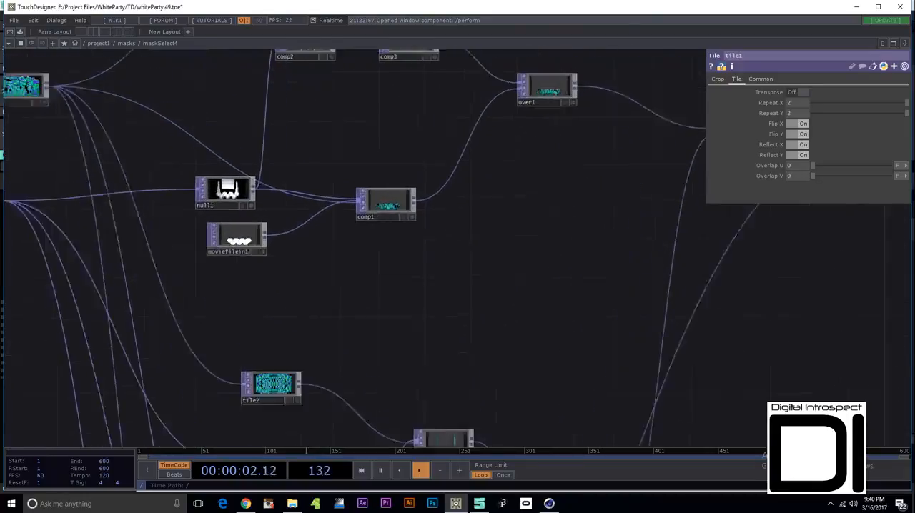
scroll(411, 252, up, 1)
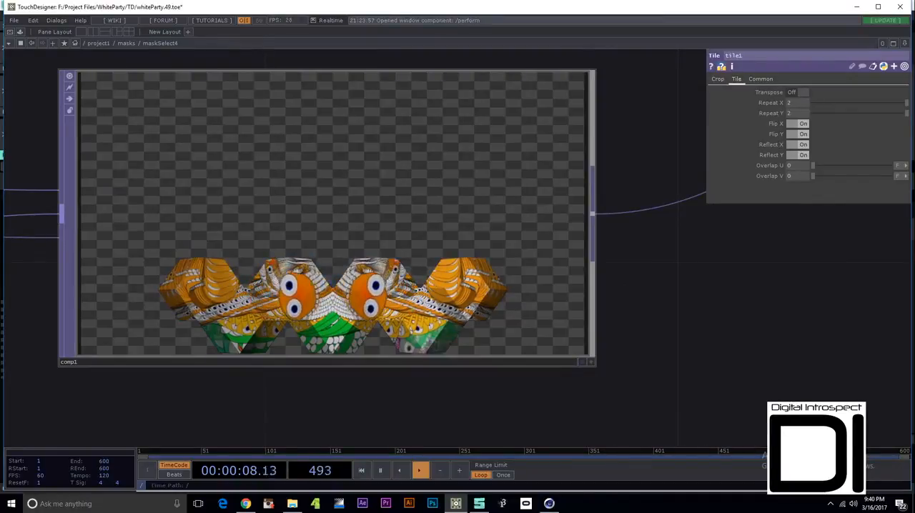
scroll(387, 244, down, 10)
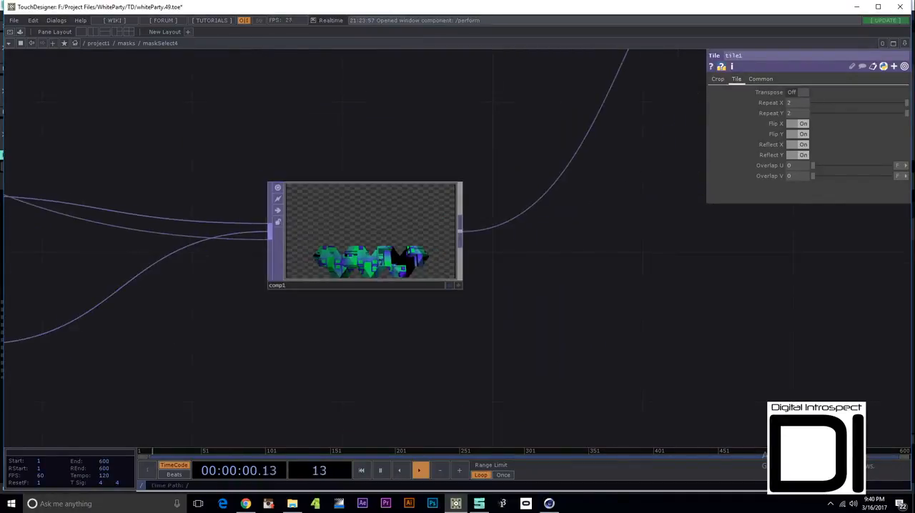
- Follow comp1 to over1 and examine how it layers the comp3 diamonds over the hexagons
drag(489, 163, 270, 362)
drag(500, 129, 336, 356)
click(506, 286)
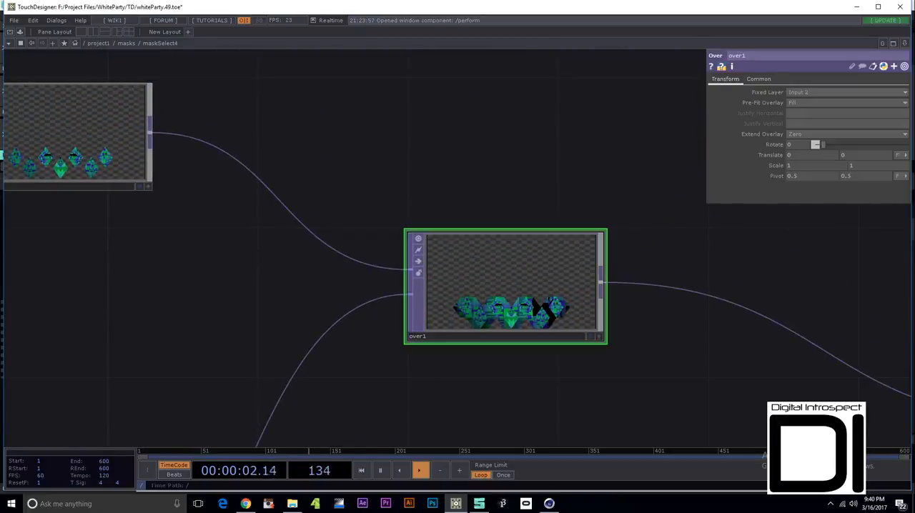
click(31, 170)
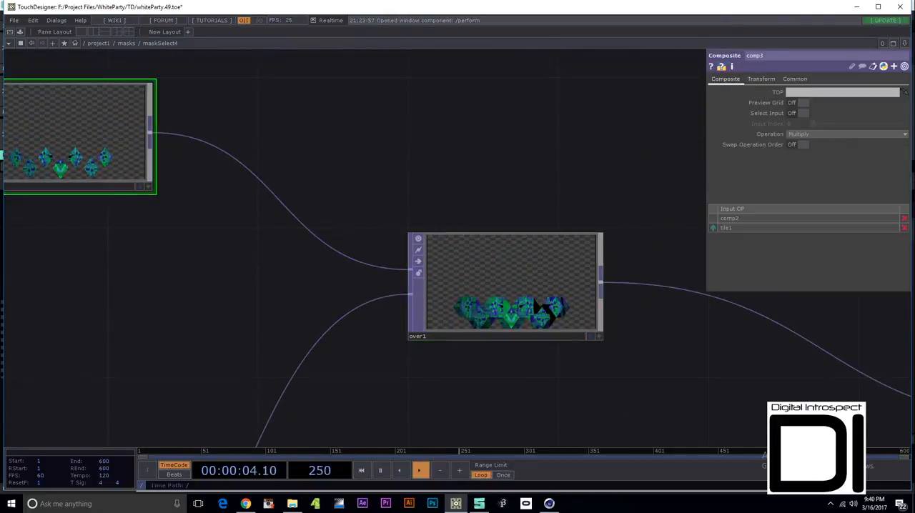
scroll(550, 317, up, 5)
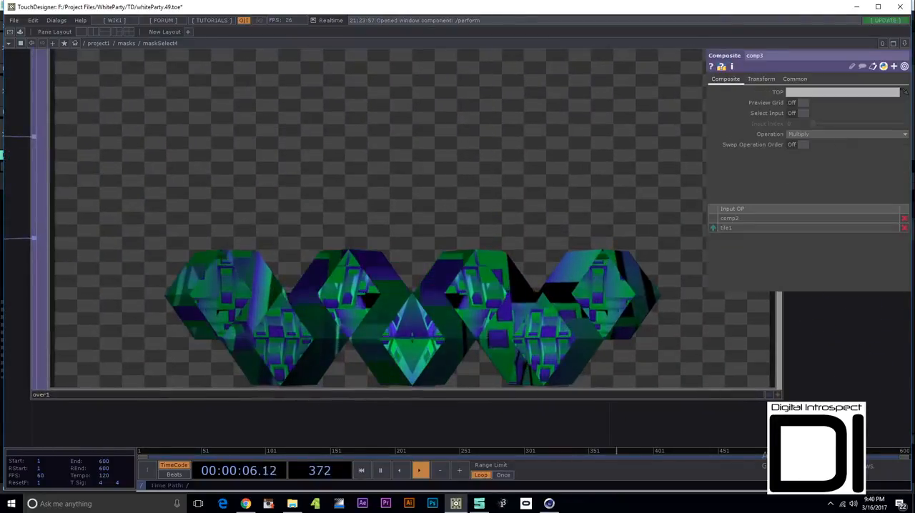
scroll(454, 343, down, 6)
scroll(453, 340, down, 4)
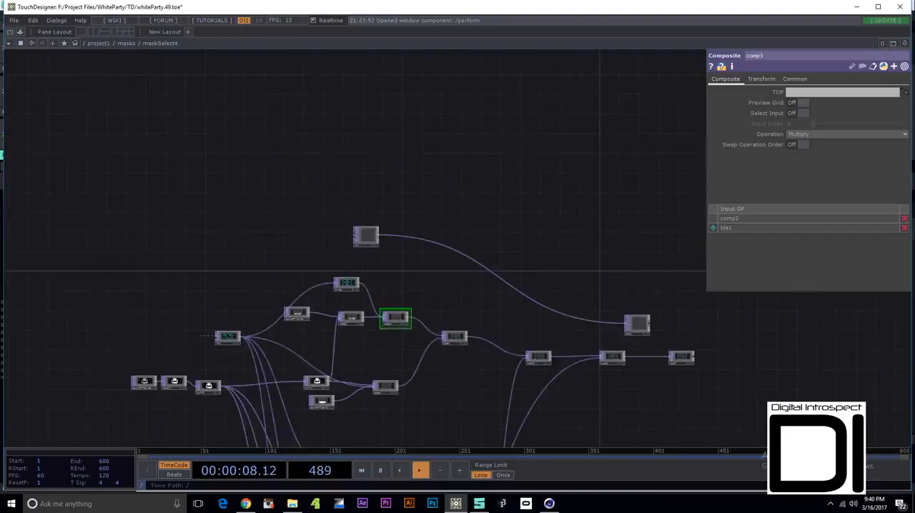
- Go down to the tower branch and examine comp4, which multiplies null2 with moviefilein4, and its link to comp5
drag(452, 340, 493, 184)
scroll(373, 334, up, 4)
drag(373, 330, 345, 210)
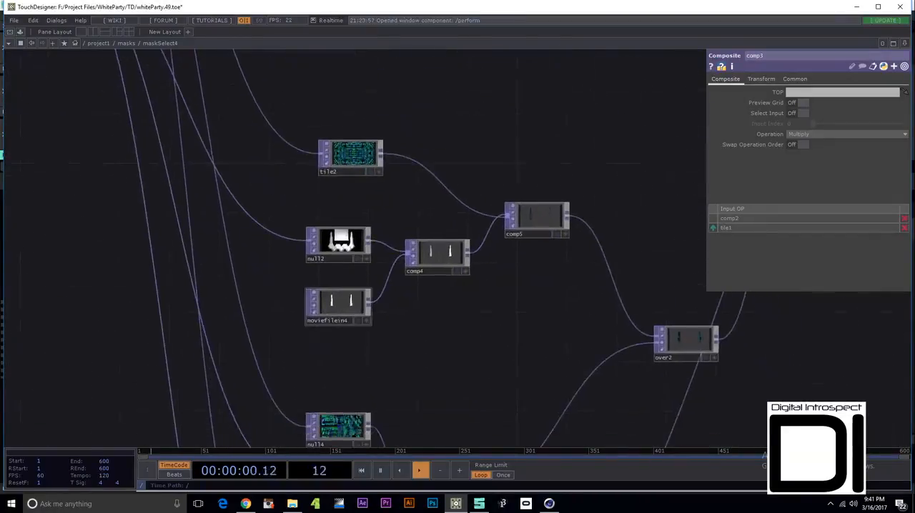
scroll(340, 299, up, 5)
drag(529, 187, 224, 378)
click(511, 286)
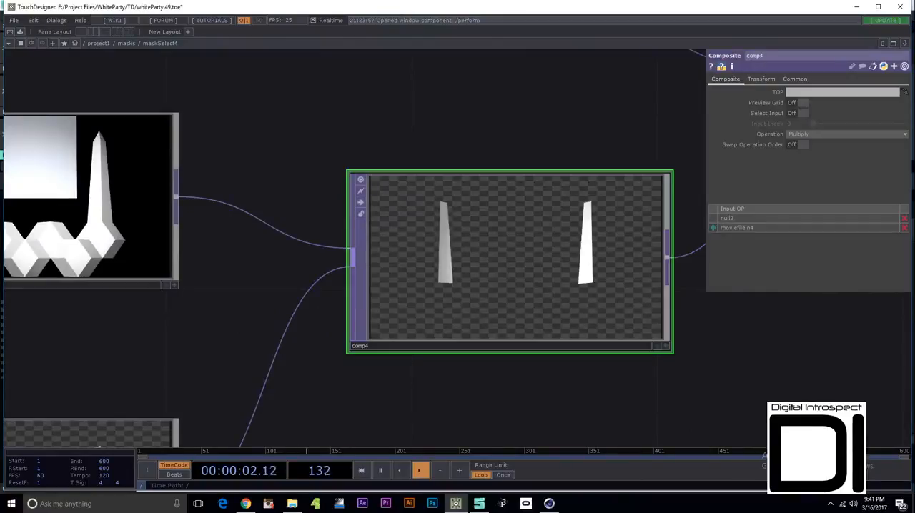
drag(608, 136, 196, 295)
scroll(544, 257, down, 4)
scroll(549, 258, down, 2)
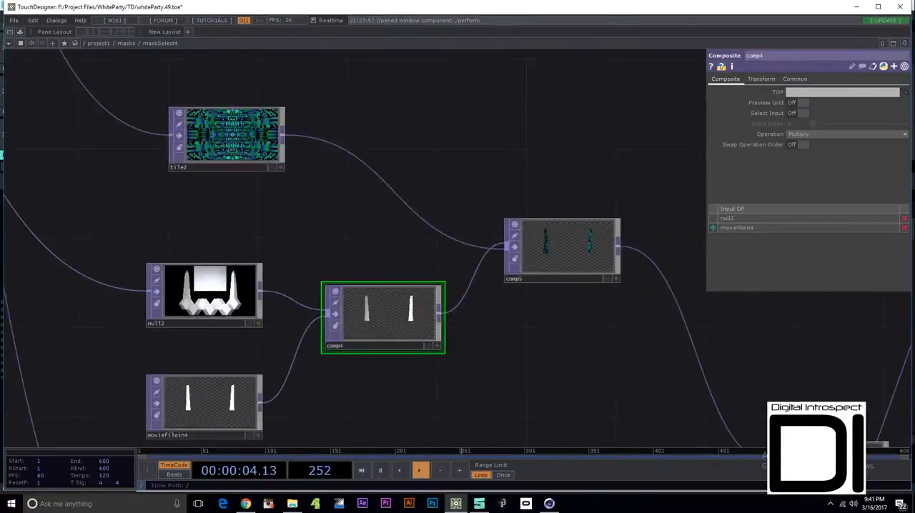
- Follow the tower branch through comp5 to over2 and look over the lower comp6 and comp7 branches
drag(579, 308, 195, 197)
scroll(415, 265, down, 5)
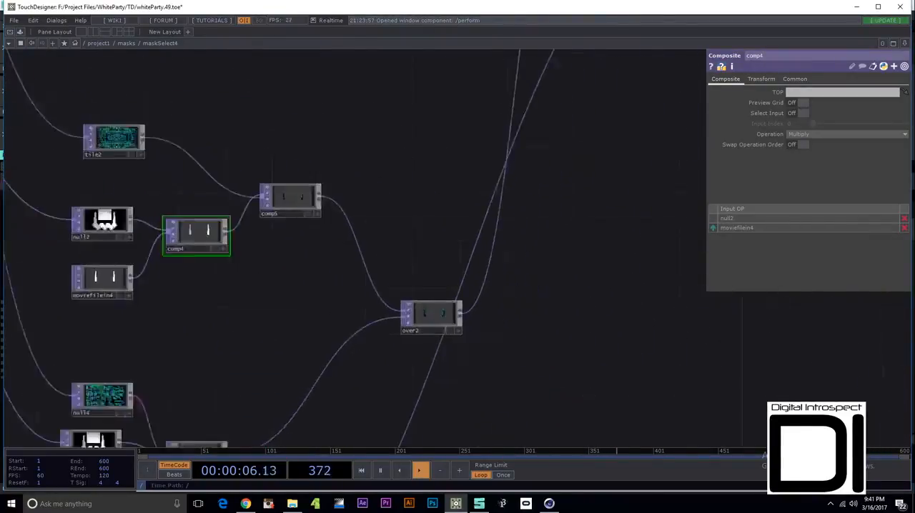
drag(415, 265, 462, 122)
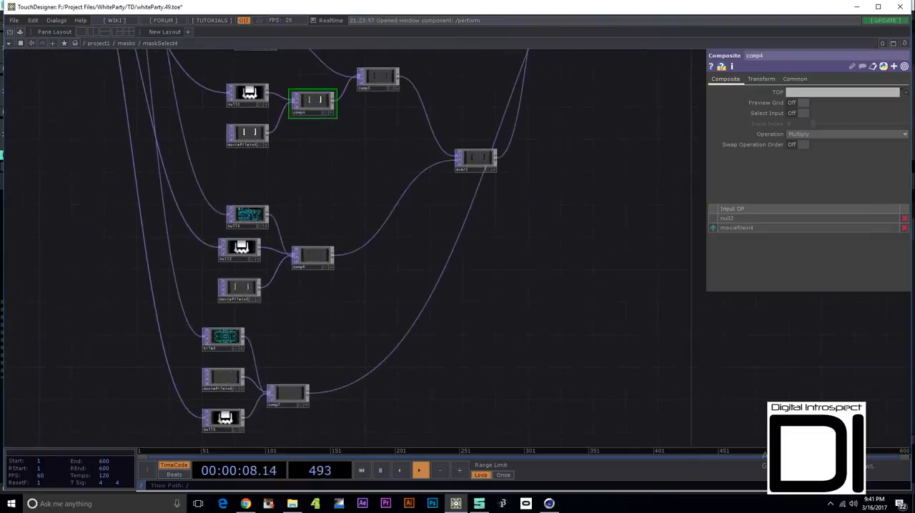
scroll(229, 290, up, 6)
scroll(280, 306, down, 2)
scroll(276, 303, down, 2)
- Trace the combined layers up through over3 and over4 to the out2 output
drag(276, 303, 21, 489)
drag(486, 64, 201, 438)
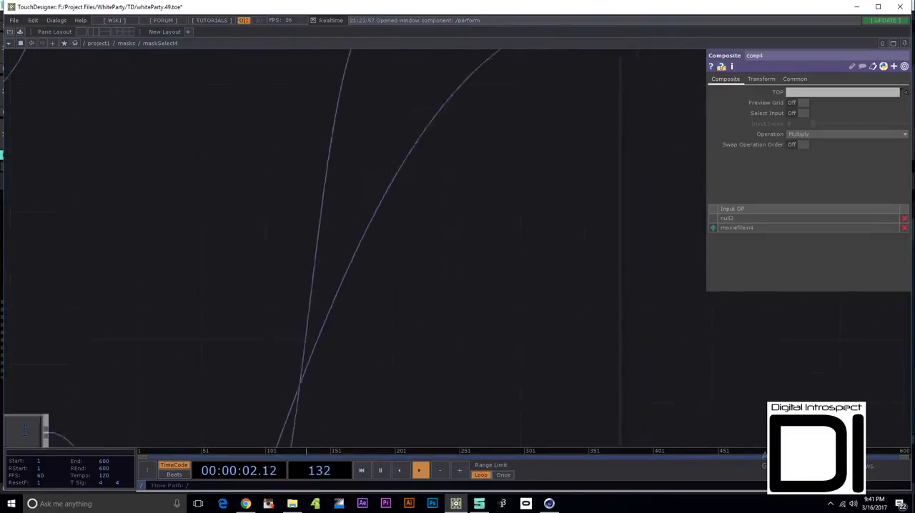
drag(428, 171, 333, 376)
drag(486, 258, 240, 358)
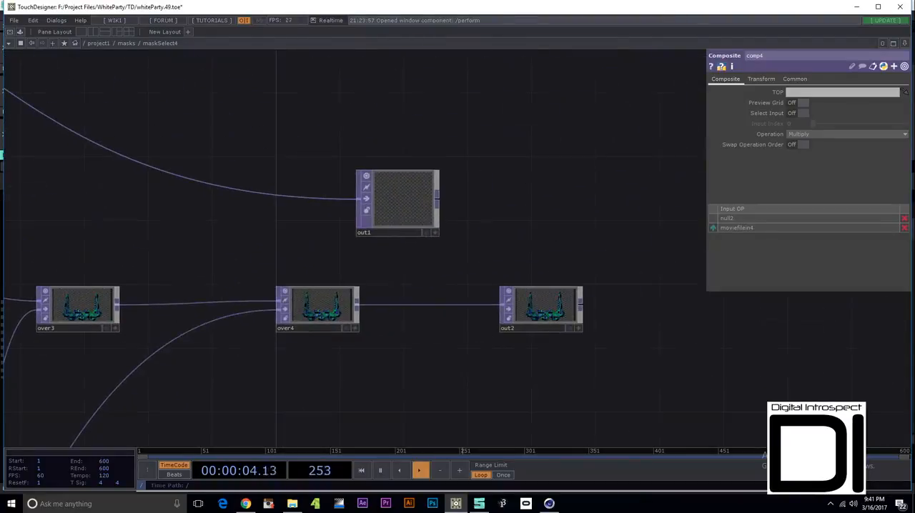
- Return to the masks network and look over the full column of maskSelect containers
scroll(421, 265, down, 8)
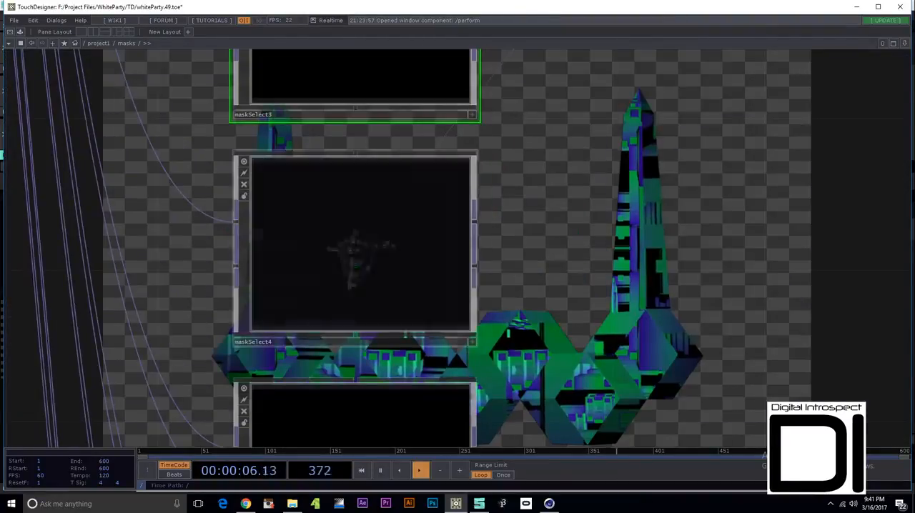
scroll(439, 306, down, 9)
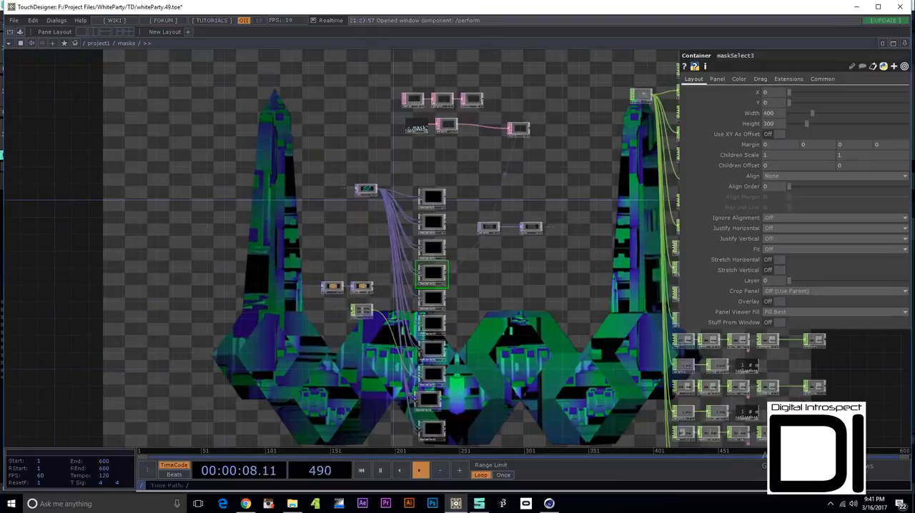
drag(449, 436, 452, 376)
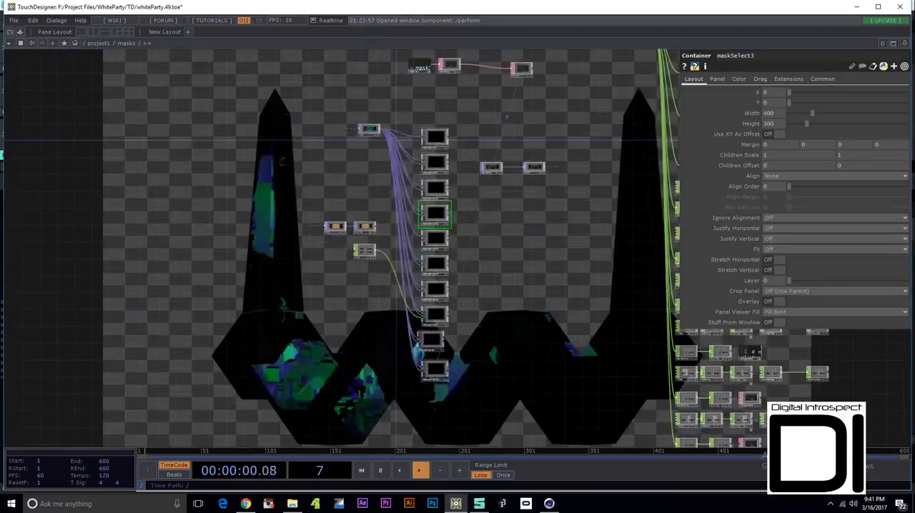
- Enter the maskSelect9 network and examine the animated mask in moviefilein2
scroll(438, 378, up, 8)
scroll(428, 336, up, 10)
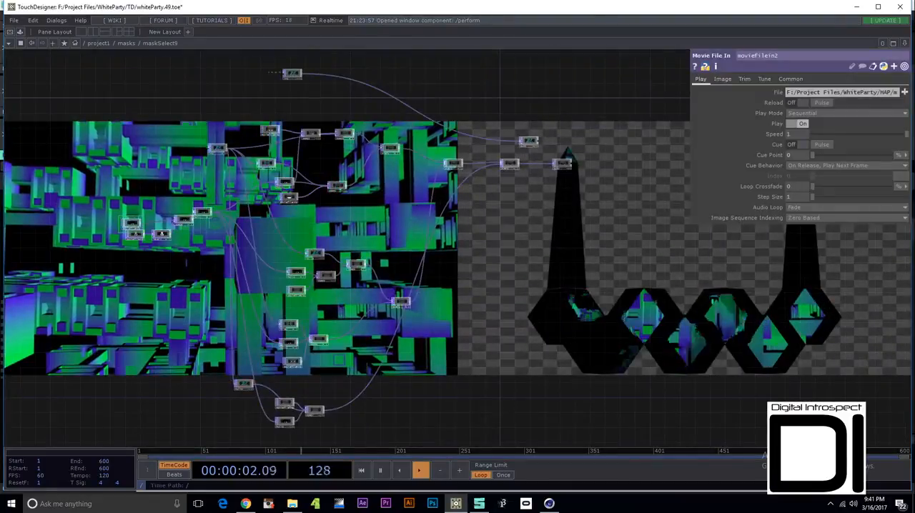
scroll(283, 284, up, 6)
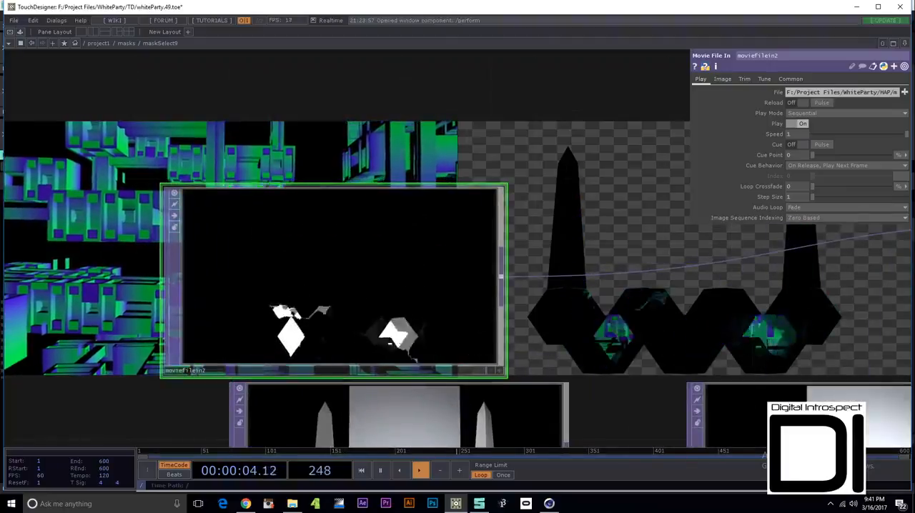
scroll(326, 329, up, 3)
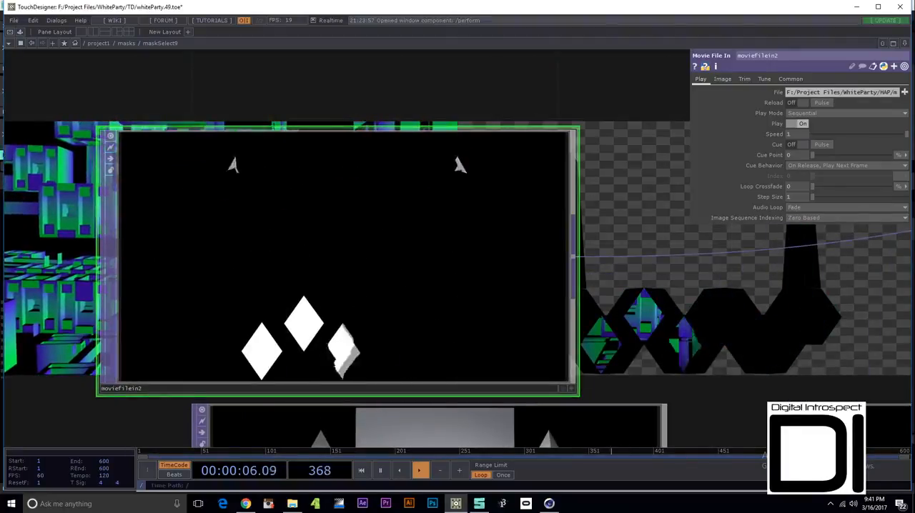
- Look over the maskSelect9 network and examine the in2 video input
scroll(322, 334, down, 15)
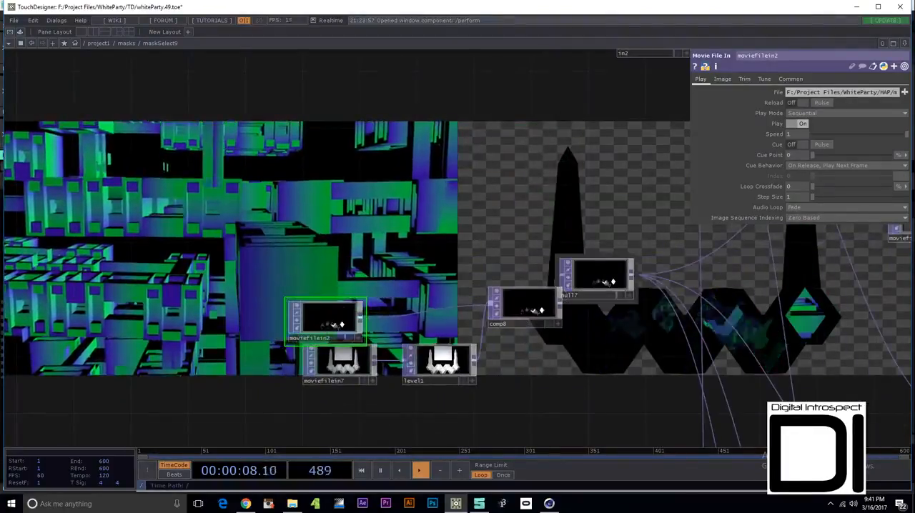
scroll(594, 288, up, 8)
drag(606, 122, 234, 223)
scroll(235, 223, down, 14)
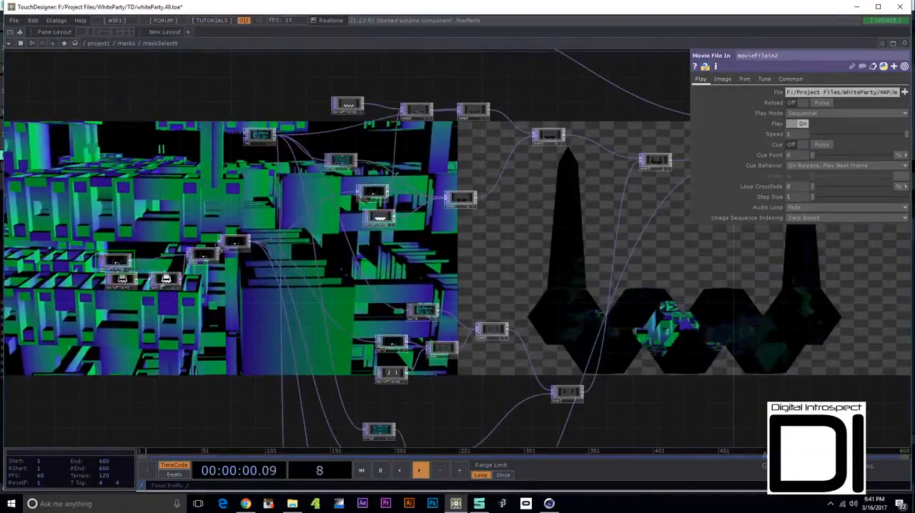
scroll(270, 137, up, 7)
click(221, 119)
scroll(219, 118, up, 4)
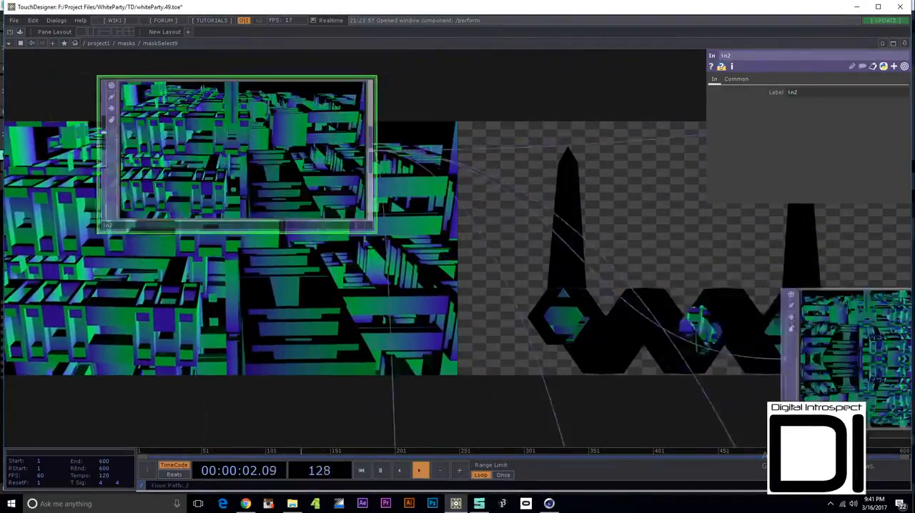
- Inspect the tile1 settings and trace the maskSelect9 layers through over3 and over4 to the out2 output
scroll(220, 118, down, 6)
click(455, 195)
drag(465, 329, 116, 90)
drag(429, 171, 45, 438)
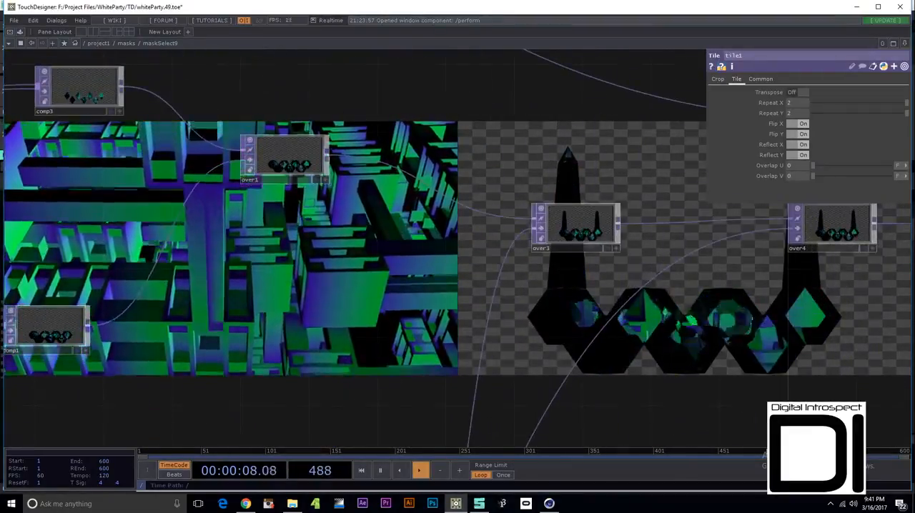
drag(643, 314, 495, 375)
drag(843, 308, 467, 332)
scroll(533, 326, up, 6)
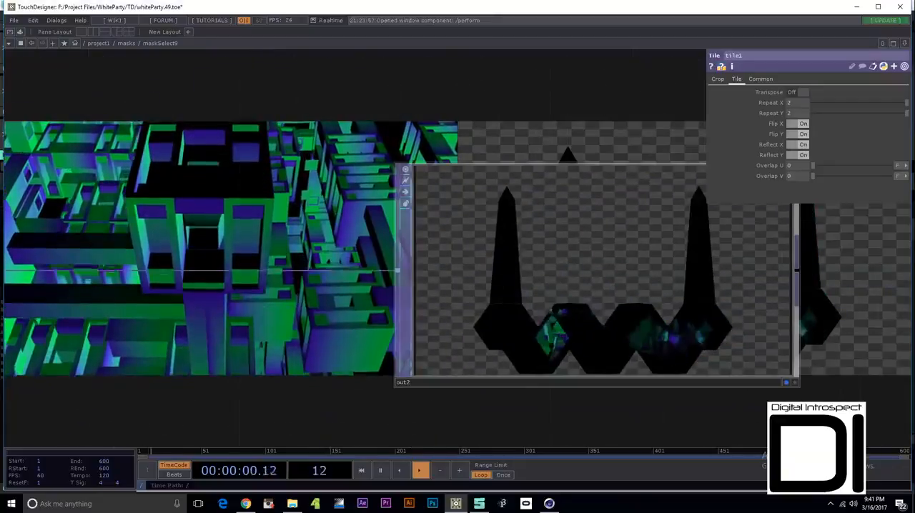
scroll(382, 278, up, 2)
scroll(343, 264, down, 12)
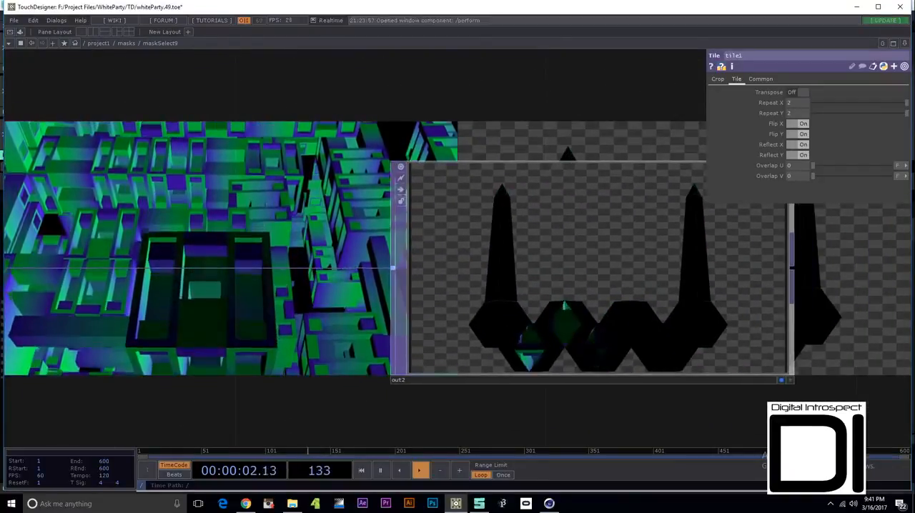
- Return to the masks network and examine the controller channels coming into midiin1
scroll(343, 264, down, 2)
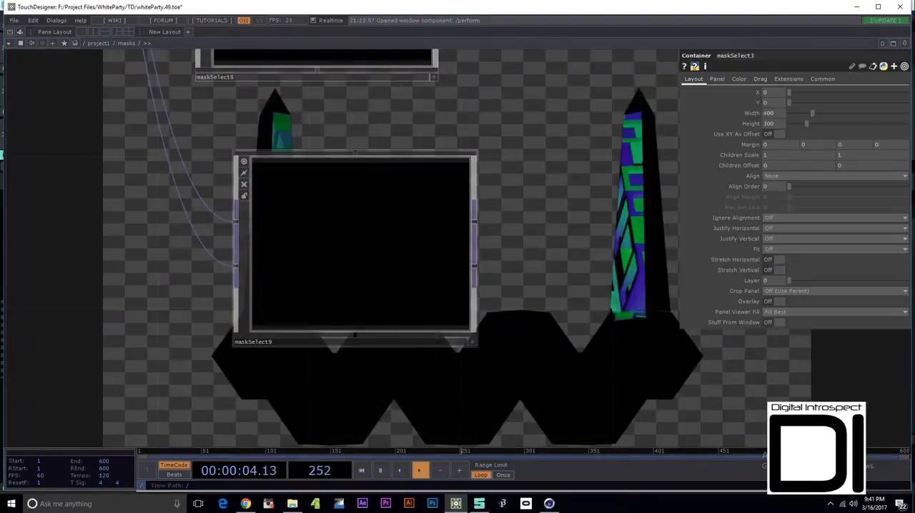
scroll(493, 200, down, 12)
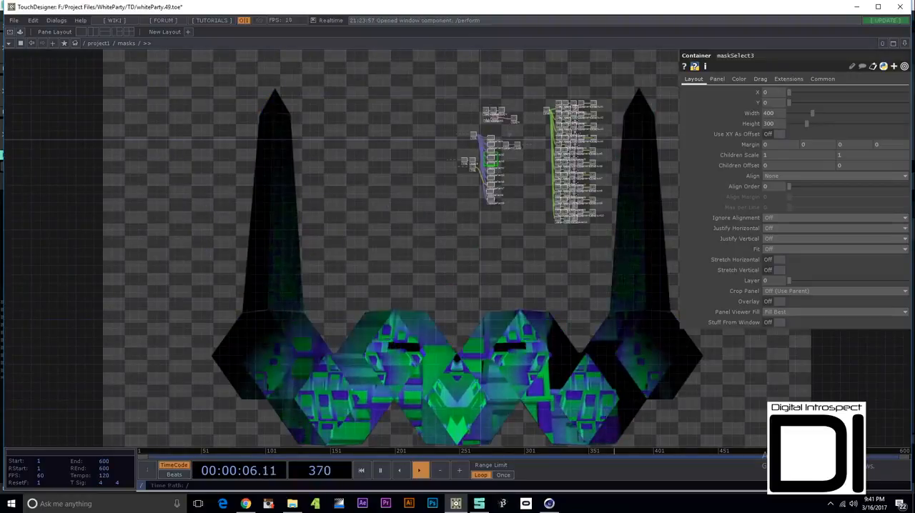
drag(522, 186, 376, 244)
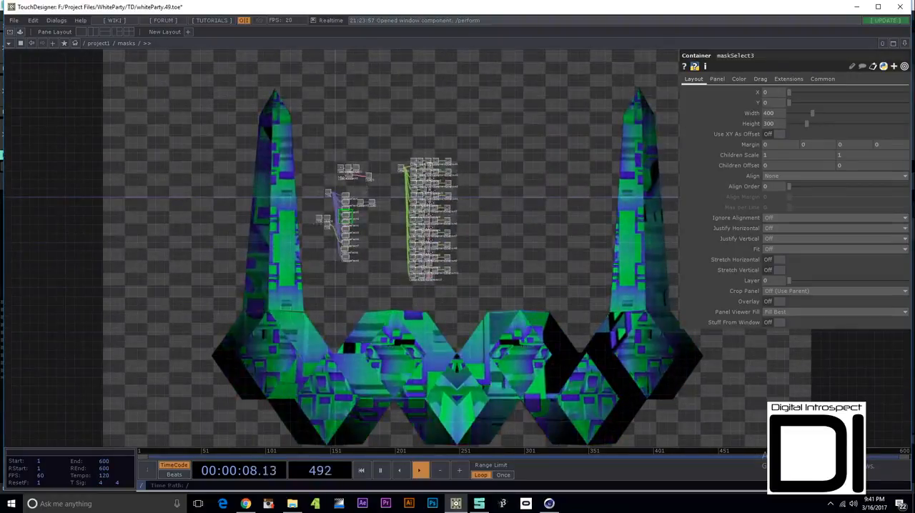
scroll(376, 244, up, 12)
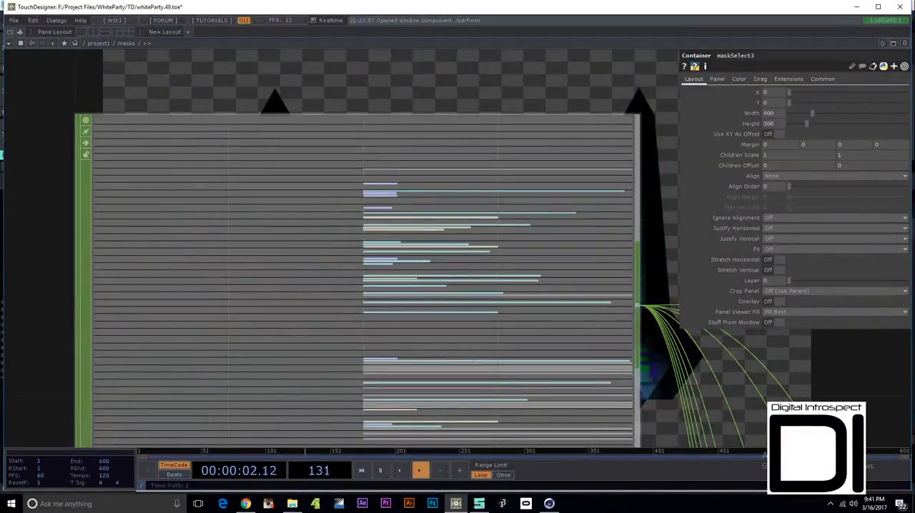
scroll(390, 331, up, 5)
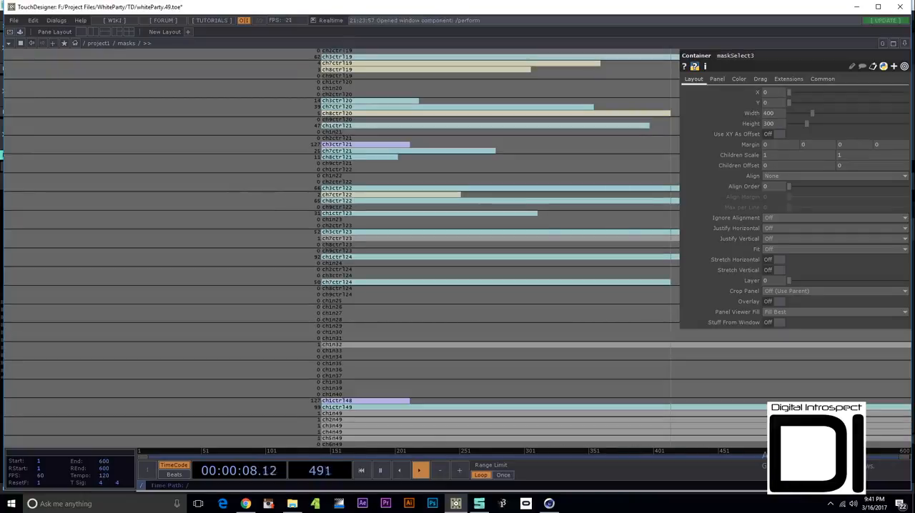
scroll(344, 340, down, 10)
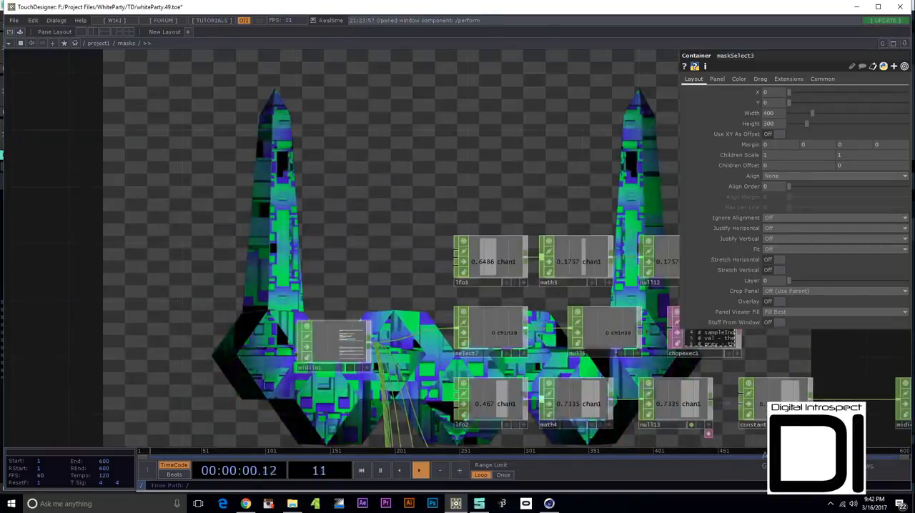
- Follow channel ch1n31 from select8 through null6 to the chopexec2 script
drag(400, 387, 358, 238)
click(451, 327)
scroll(455, 328, up, 5)
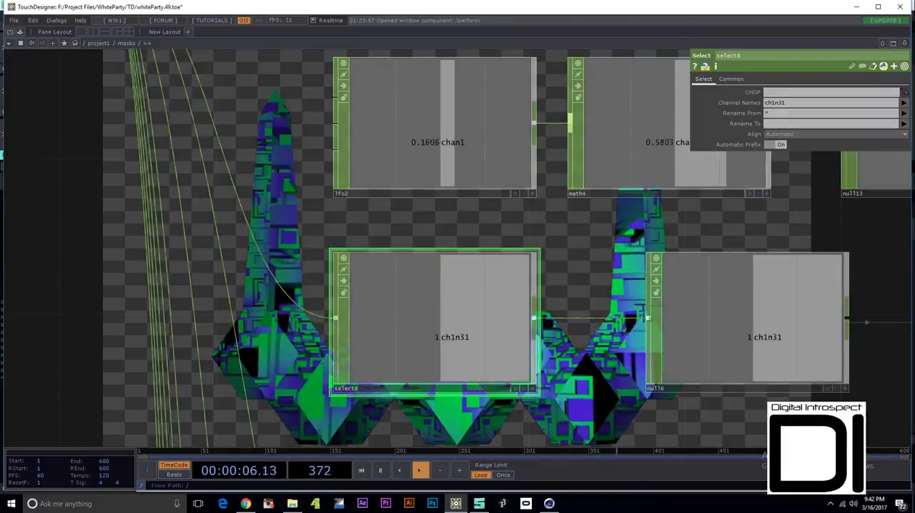
drag(607, 269, 294, 224)
click(400, 268)
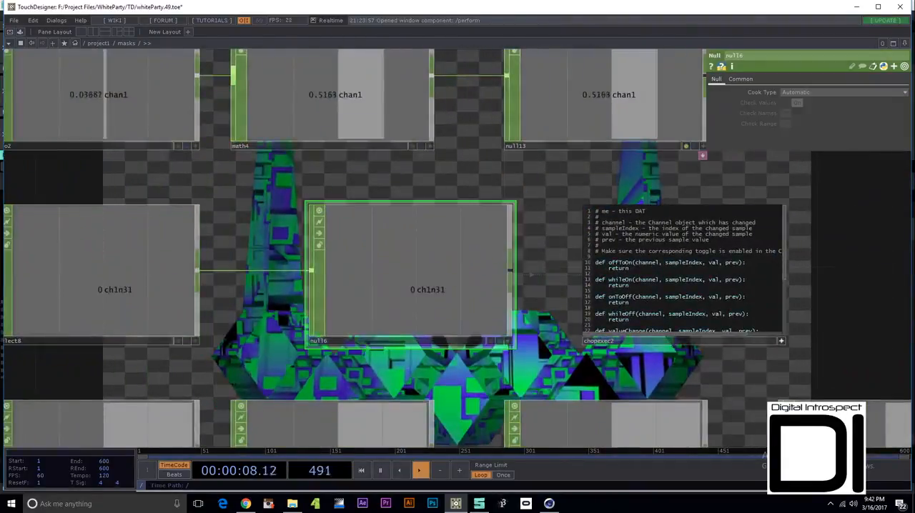
scroll(808, 327, up, 5)
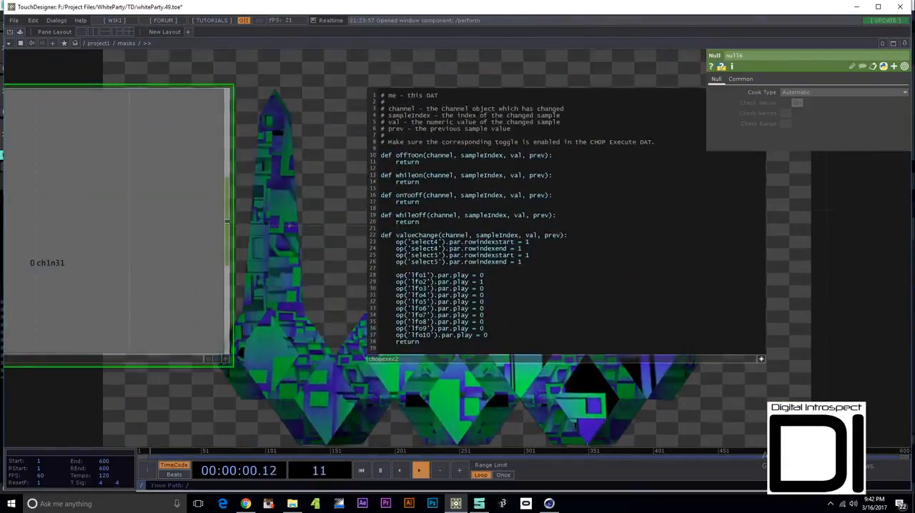
- Highlight the rowindexstart parameter and the lfo1 to lfo10 play lines in the valueChange function of chopexec2
drag(396, 241, 488, 335)
click(501, 334)
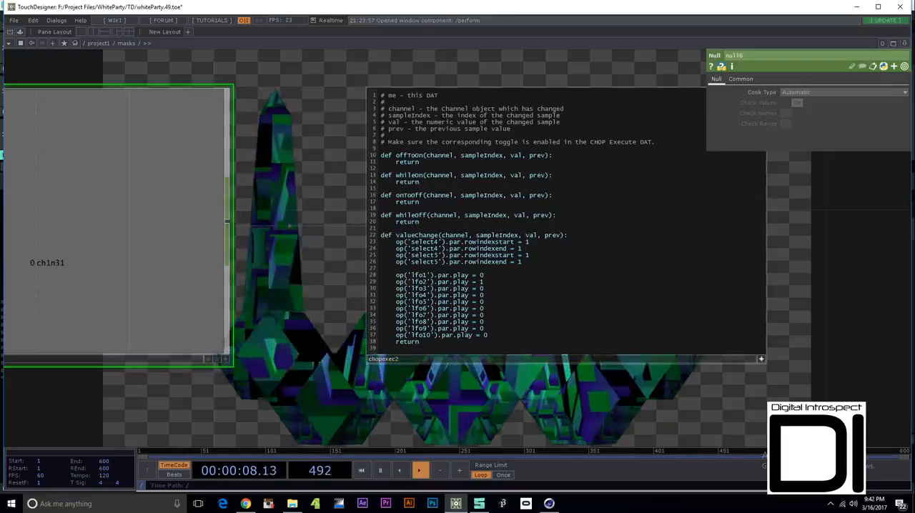
drag(465, 242, 514, 243)
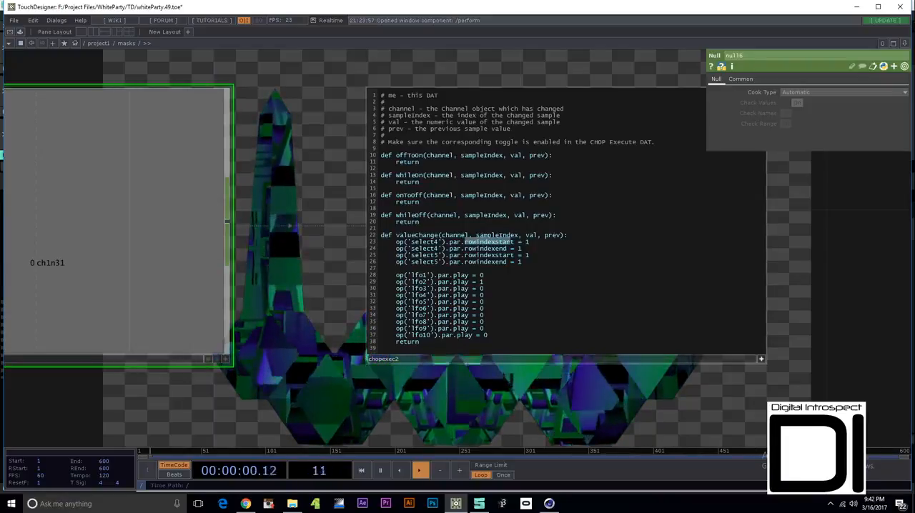
click(516, 244)
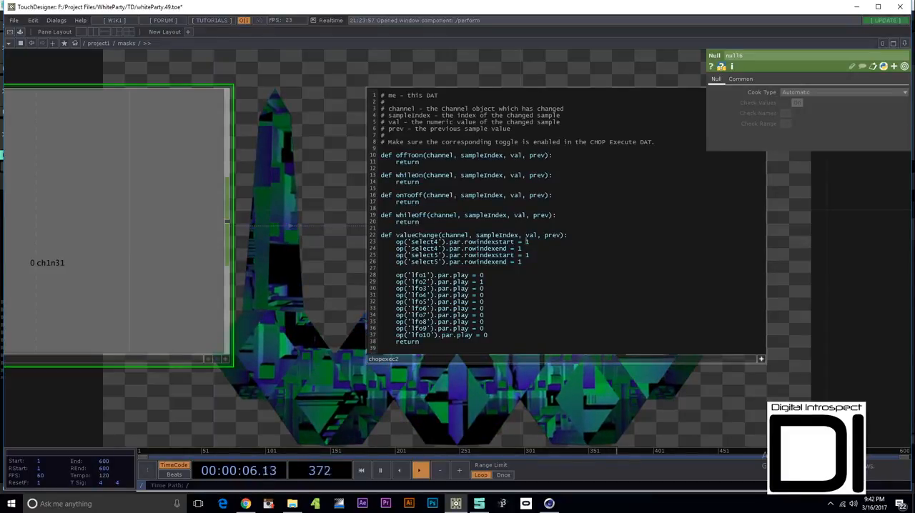
scroll(441, 344, up, 3)
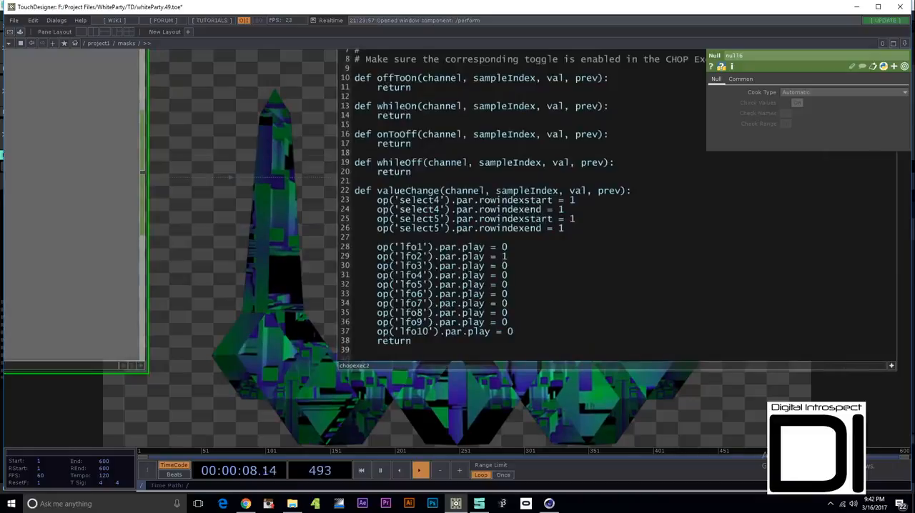
drag(377, 247, 513, 332)
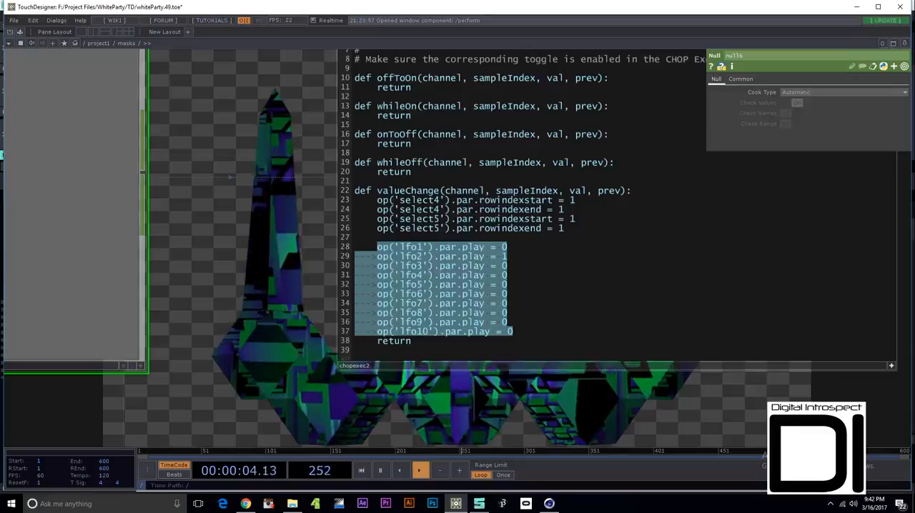
- Compare the node rows around chopexec2 and reread its valueChange function
scroll(460, 308, down, 7)
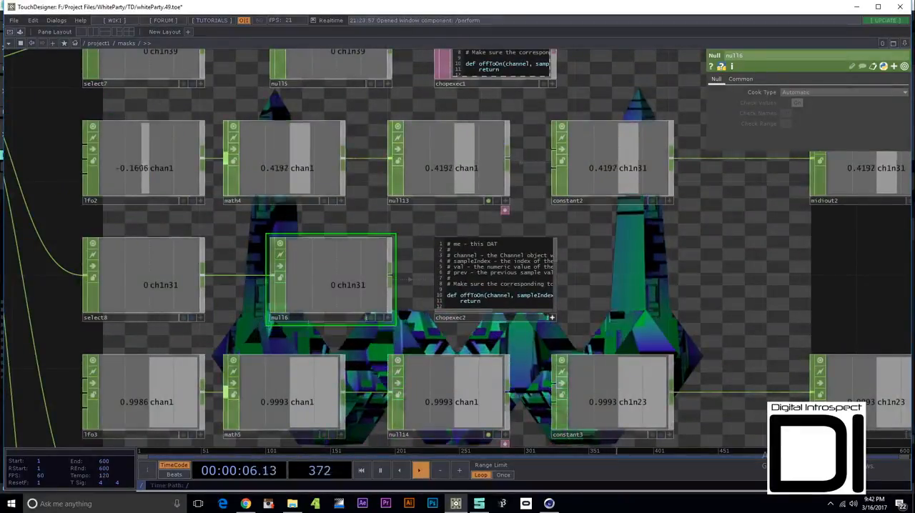
scroll(460, 325, up, 7)
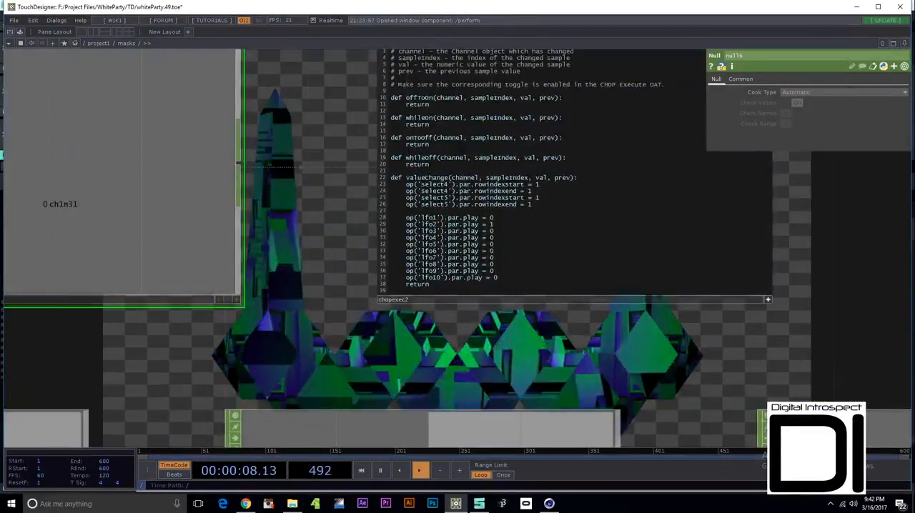
scroll(486, 222, up, 3)
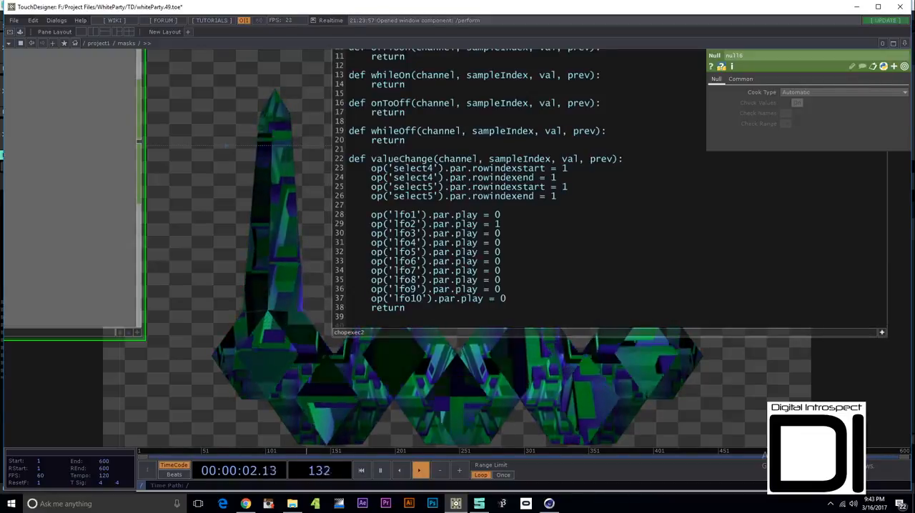
scroll(248, 243, down, 10)
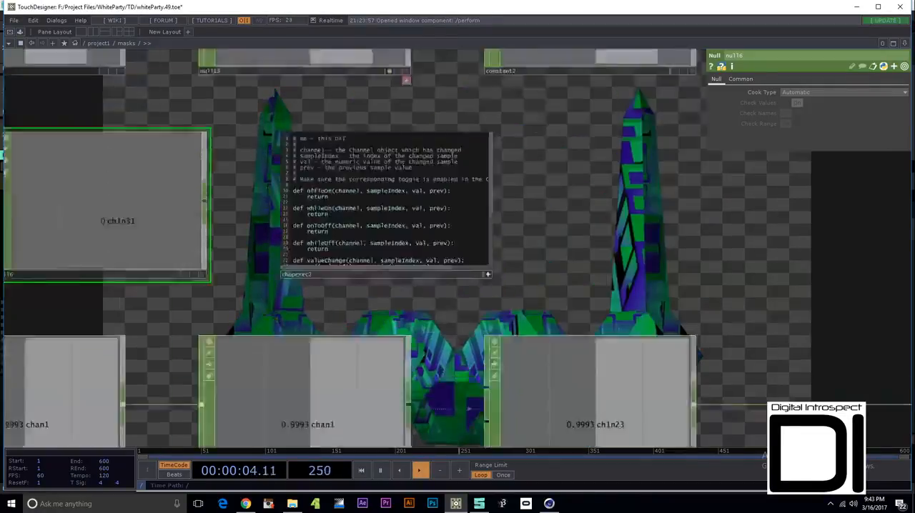
- Inspect the LFO settings of lfo2 and the range settings of math4
scroll(176, 199, up, 4)
click(122, 191)
scroll(110, 203, up, 3)
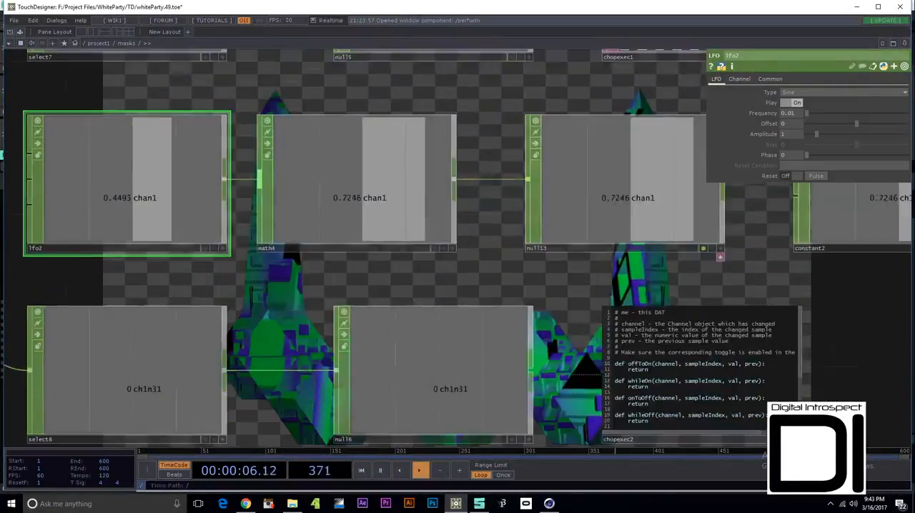
drag(350, 278, 229, 328)
click(229, 251)
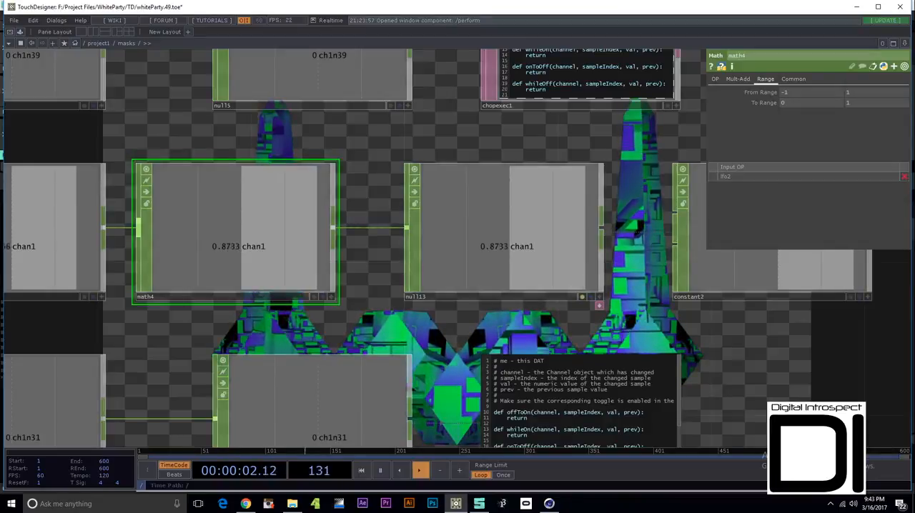
- Trace the LFO signal through null13 and constant2, and inspect the destination settings of midiout2
scroll(535, 251, down, 4)
drag(588, 254, 459, 247)
drag(665, 250, 504, 254)
scroll(575, 253, up, 4)
scroll(521, 254, up, 1)
click(521, 253)
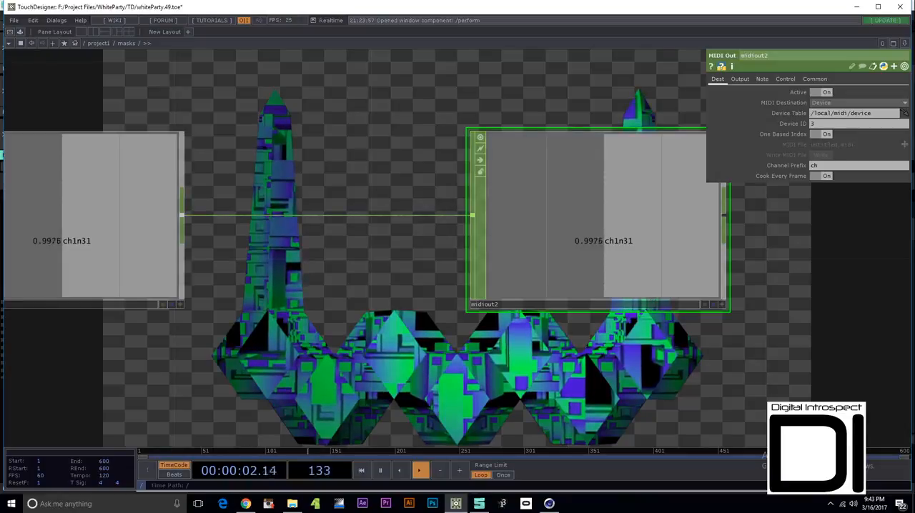
- Leave the masks network for project1 and follow its output to the FX1 container
scroll(240, 300, down, 8)
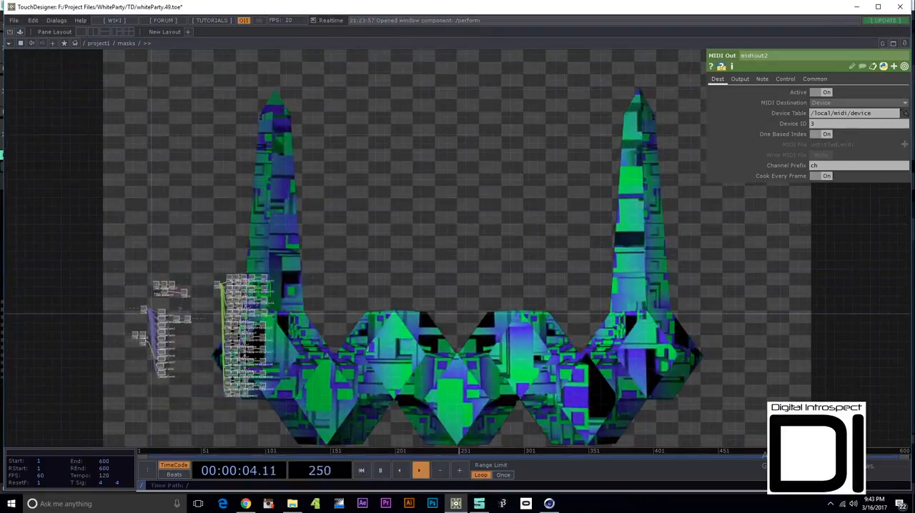
scroll(166, 346, up, 4)
scroll(166, 346, down, 6)
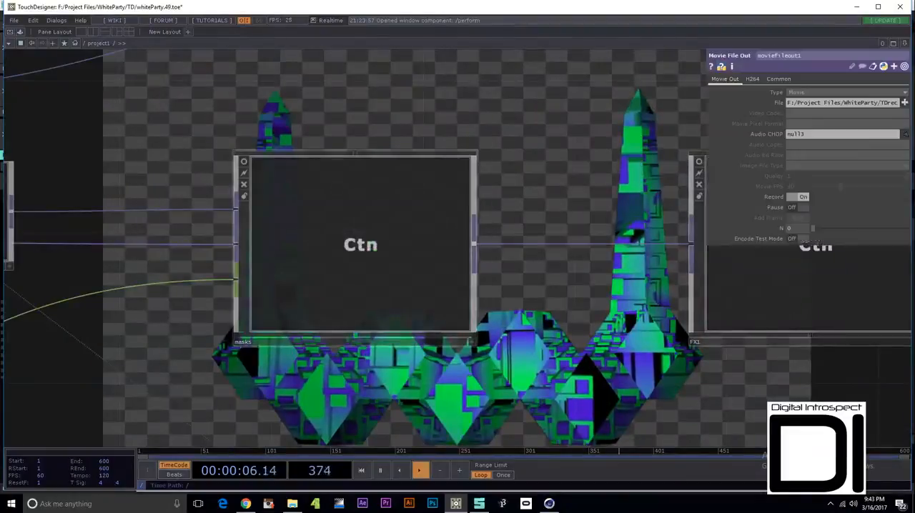
scroll(343, 244, down, 6)
scroll(406, 246, up, 6)
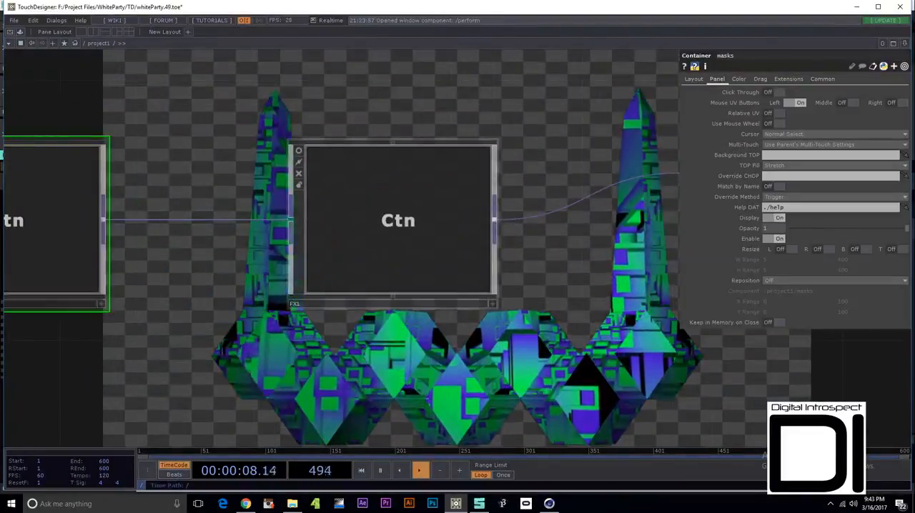
- Look over the effect chain inside FX1, including lightTunnel, and return to project1
scroll(392, 222, up, 3)
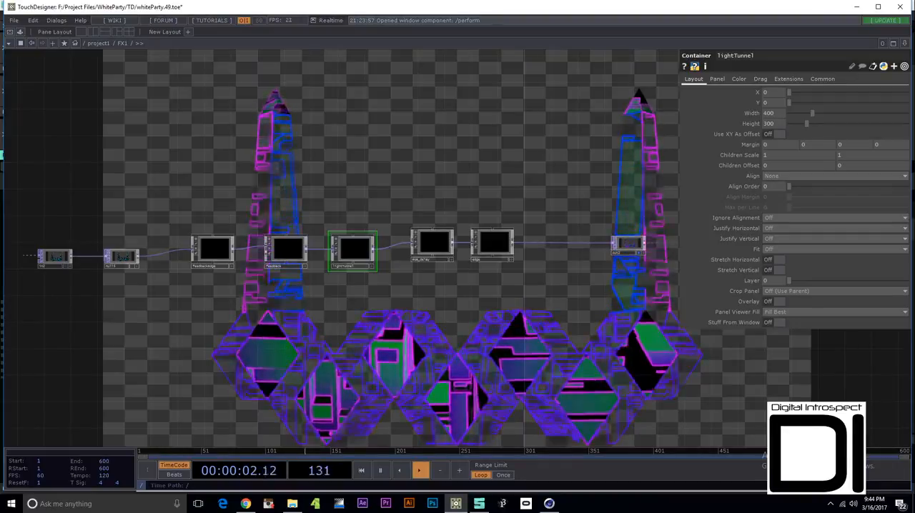
scroll(381, 122, down, 5)
scroll(368, 172, up, 5)
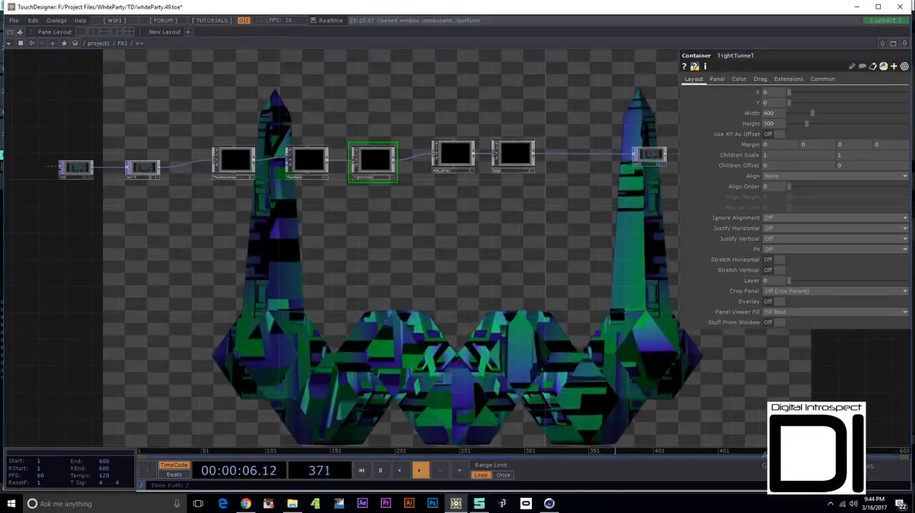
scroll(443, 279, down, 10)
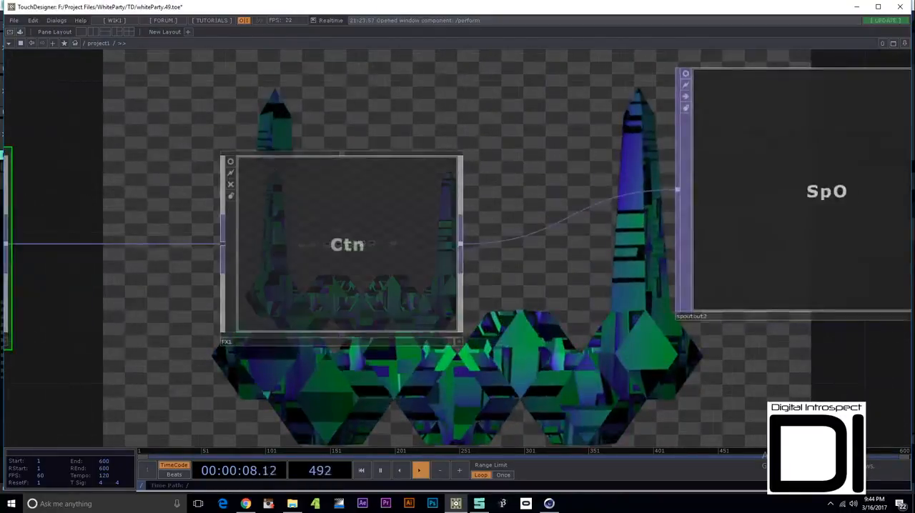
- Enter the FX container's network and examine its out1 output
scroll(461, 268, up, 10)
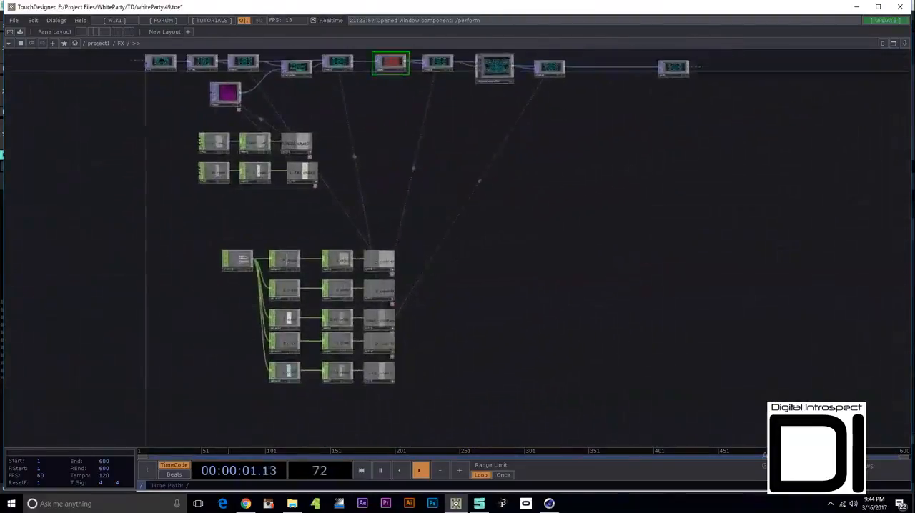
drag(529, 158, 524, 258)
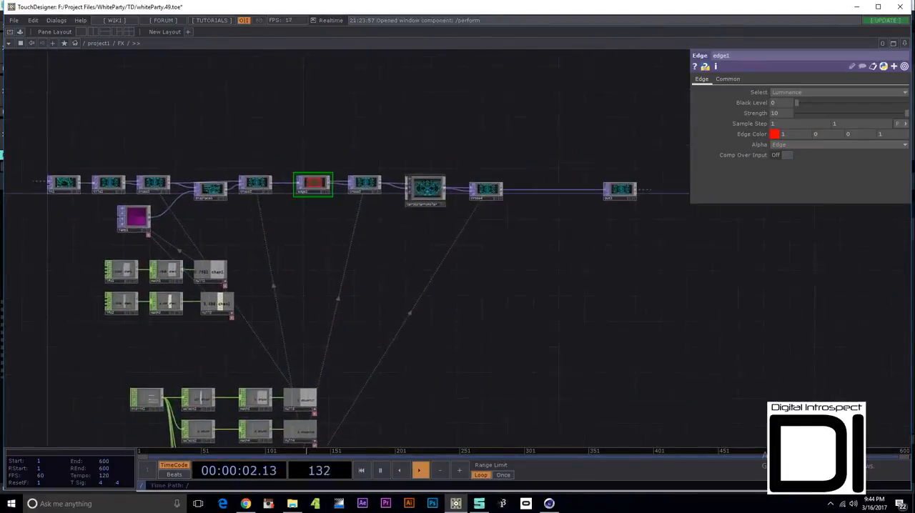
scroll(638, 195, up, 8)
scroll(556, 142, up, 3)
drag(564, 286, 617, 386)
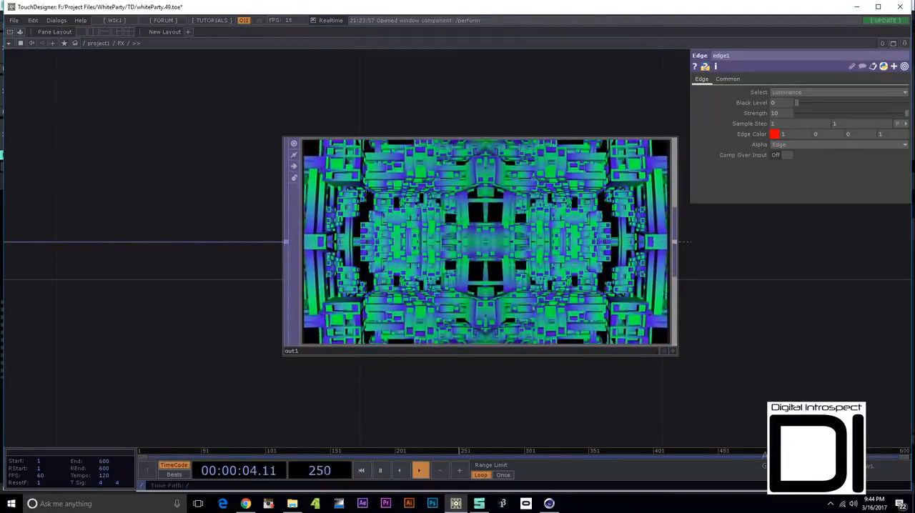
- Switch to perform mode to show the video mixer and stage preview
key(F1)
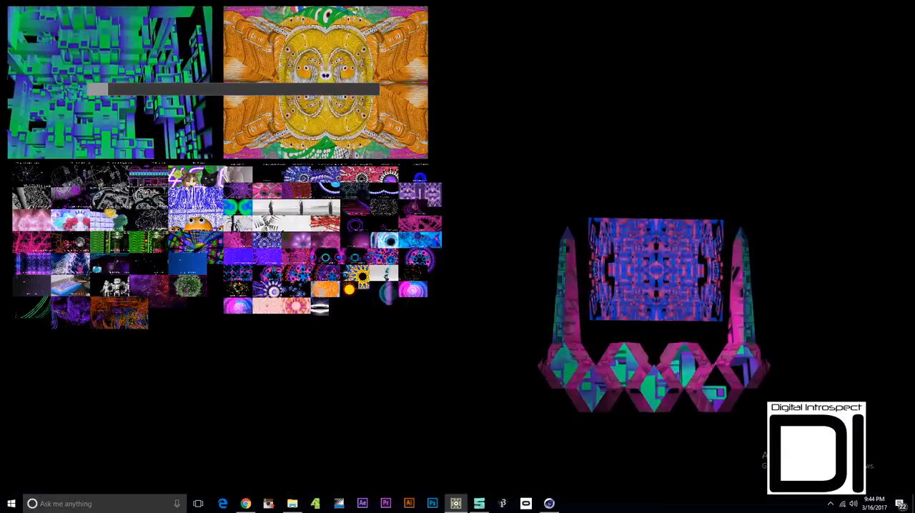